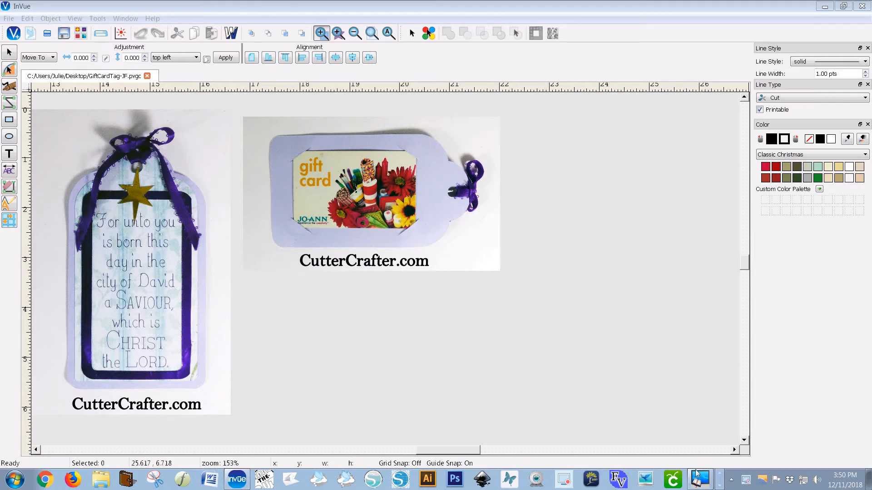
Switch to the Online Bible, copy the verse Luke 2:11 "For unto you is born this day...", and minimize it
mouse_move(696, 475)
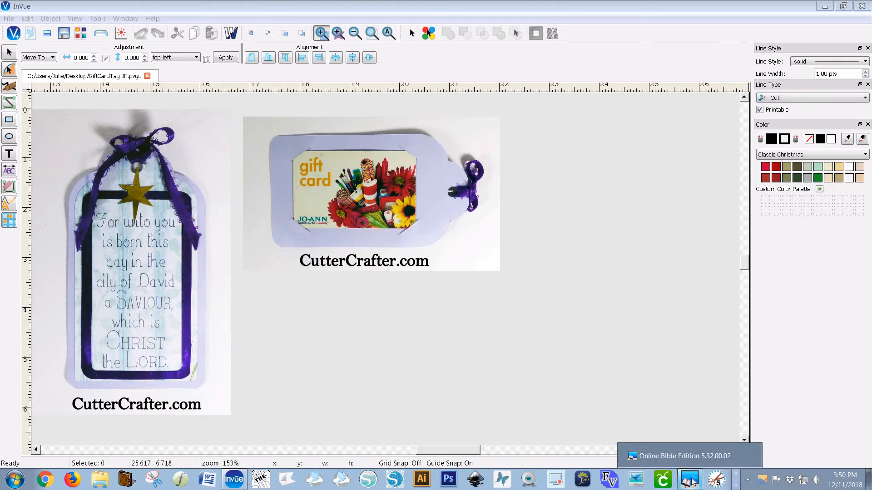
left_click(691, 480)
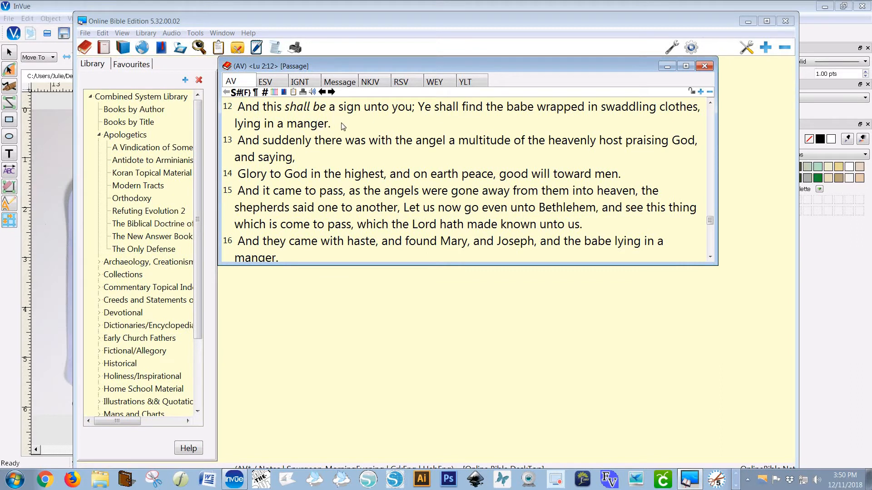
left_click_drag(338, 126, 274, 110)
left_click(363, 141)
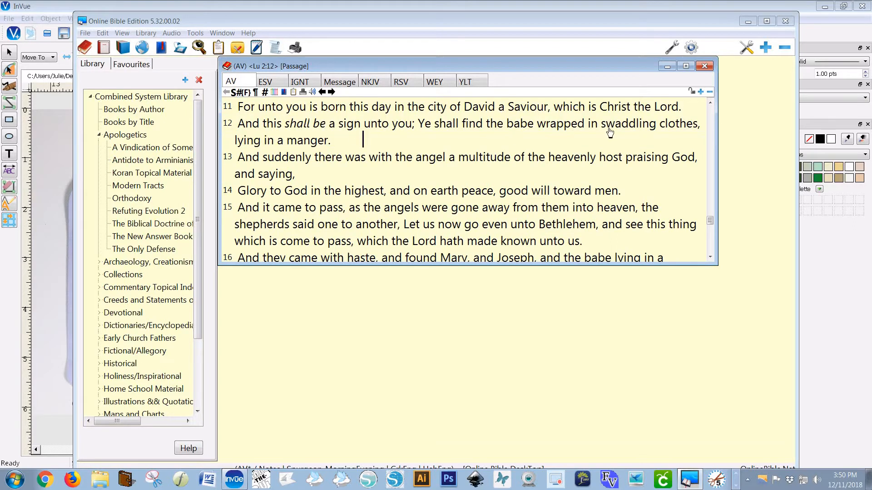
left_click_drag(689, 107, 507, 107)
left_click_drag(342, 107, 251, 109)
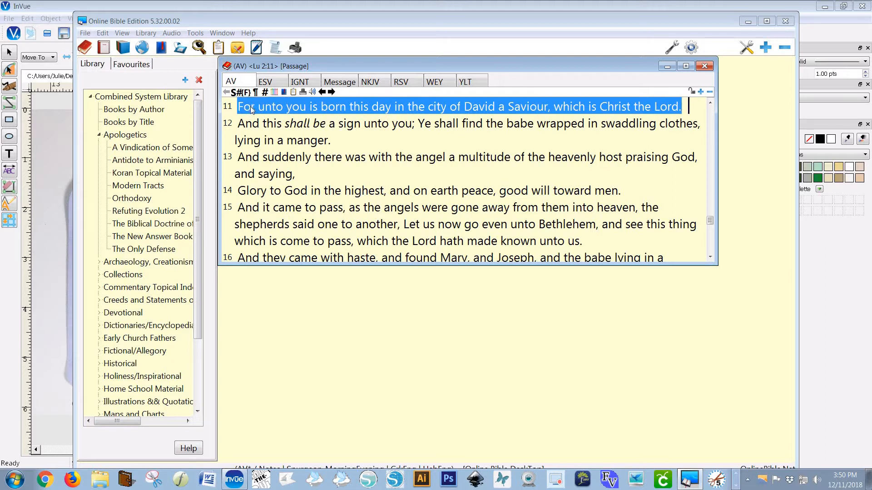
key("ctrl+c")
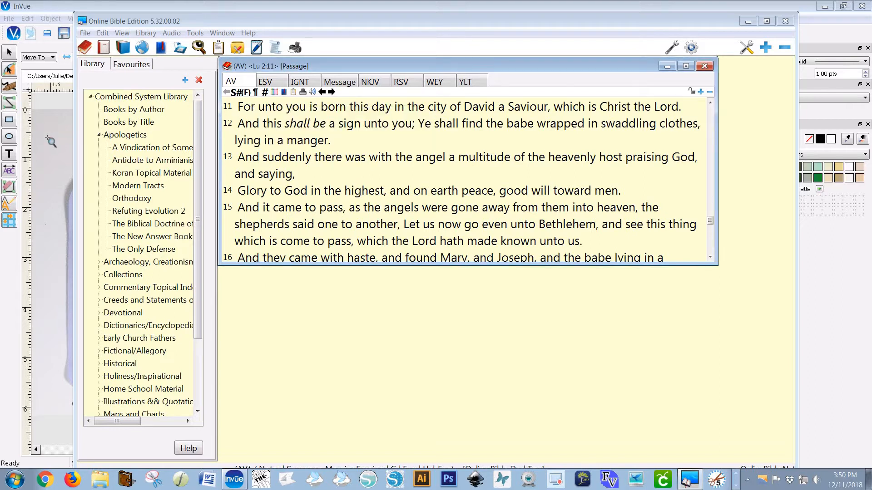
left_click(748, 21)
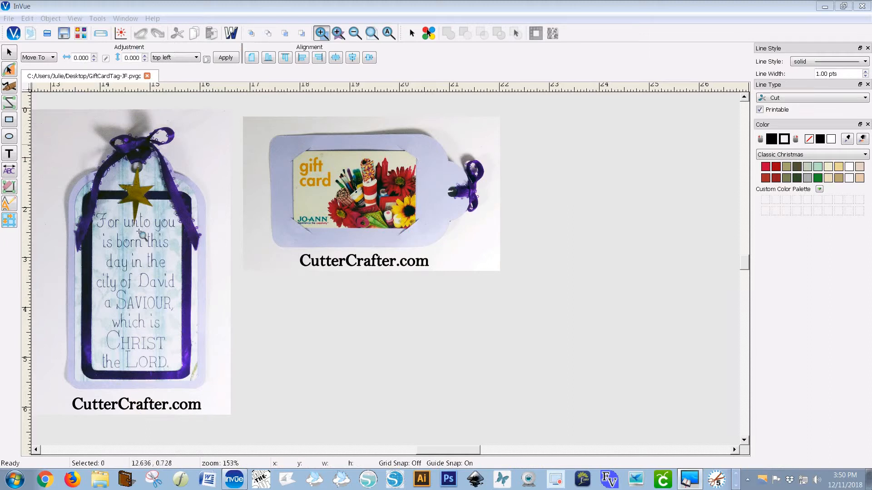
Activate the Text tool and set the text height to .25
left_click(389, 450)
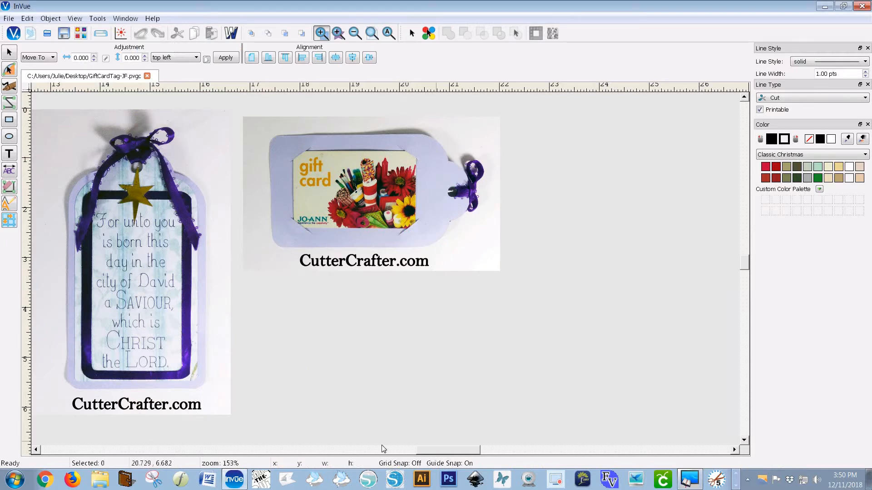
left_click_drag(383, 445, 383, 445)
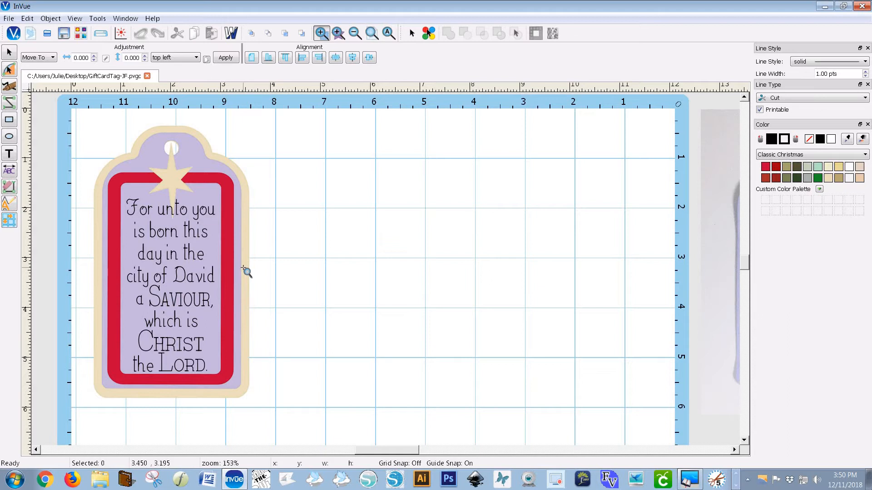
left_click(9, 154)
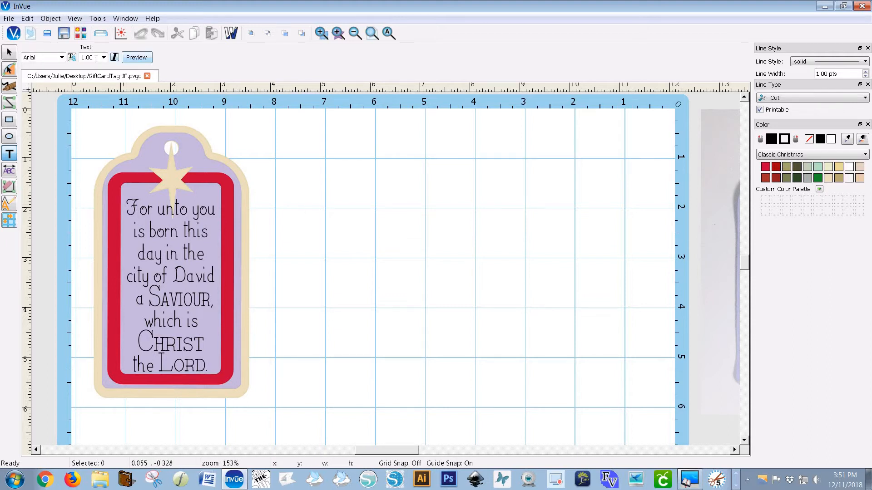
left_click_drag(94, 58, 72, 62)
type(".25")
Show only single stroke fonts and choose the PA Artie font
left_click(72, 58)
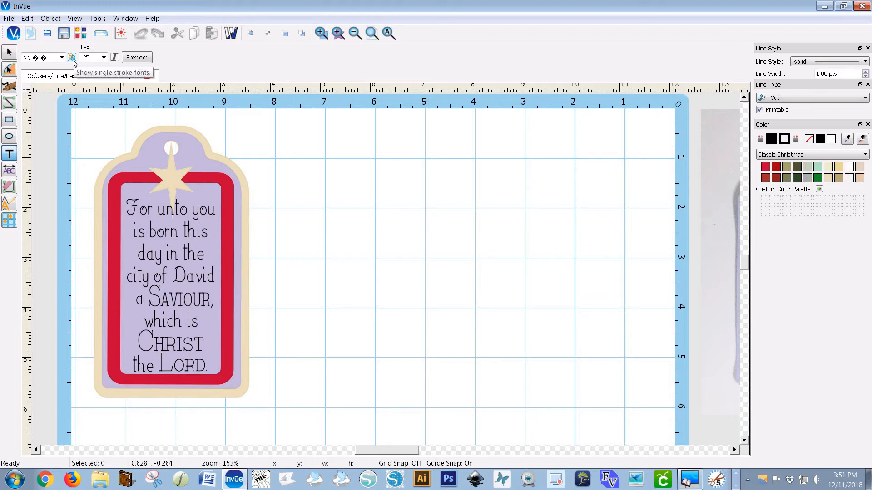
left_click(61, 57)
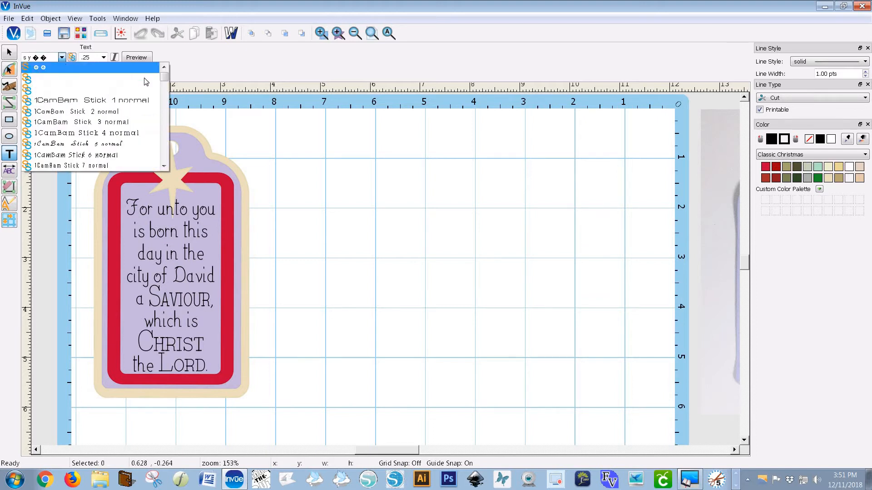
left_click_drag(165, 79, 163, 154)
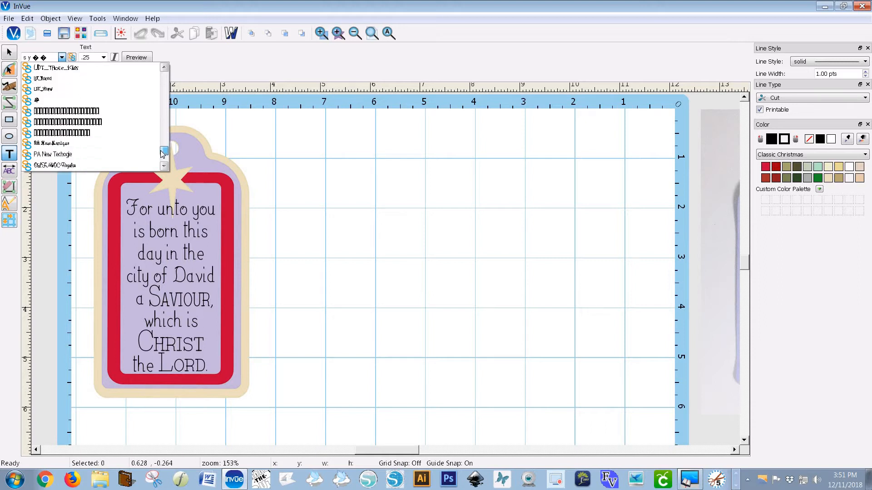
left_click(164, 80)
left_click(164, 80)
left_click(164, 81)
left_click(164, 81)
left_click(165, 81)
left_click(164, 81)
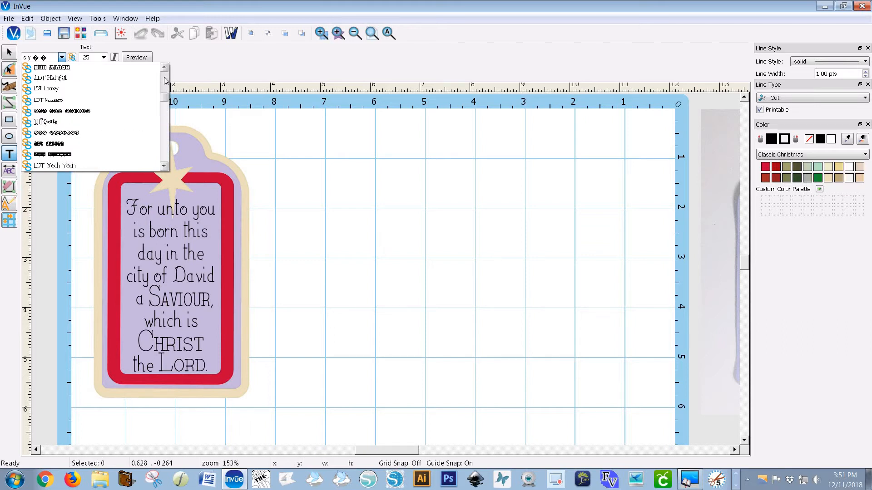
left_click(164, 81)
left_click(164, 80)
left_click(165, 166)
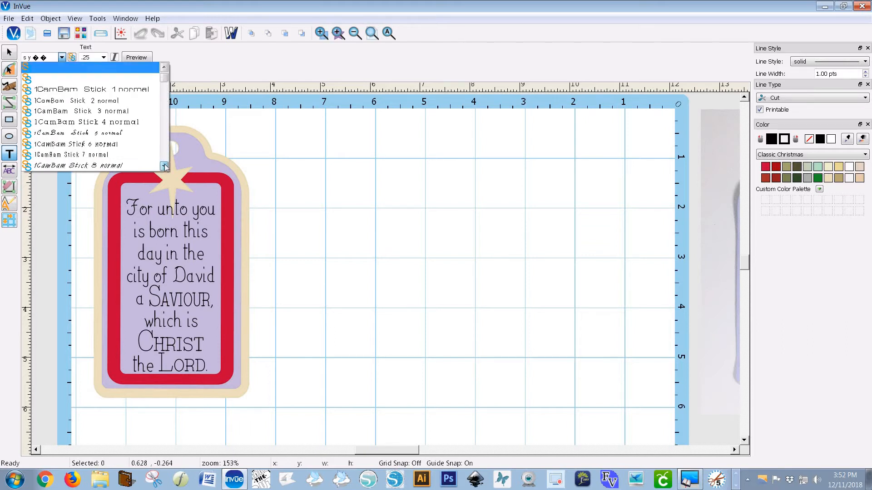
left_click(164, 166)
left_click(165, 166)
left_click(165, 167)
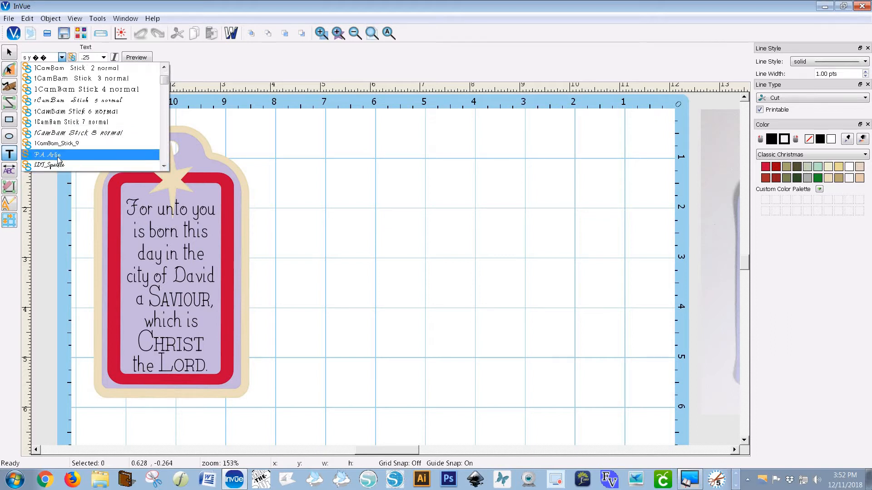
left_click(58, 156)
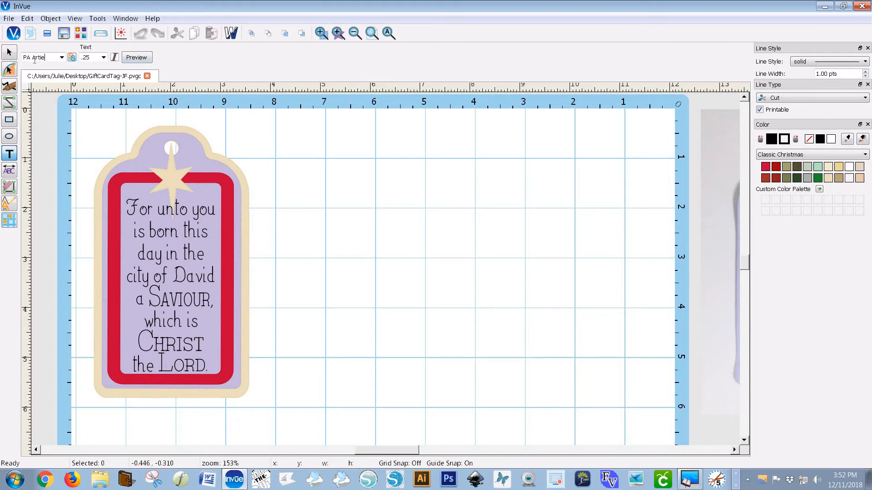
Open the text preview and paste the copied verse into its text box
left_click(137, 58)
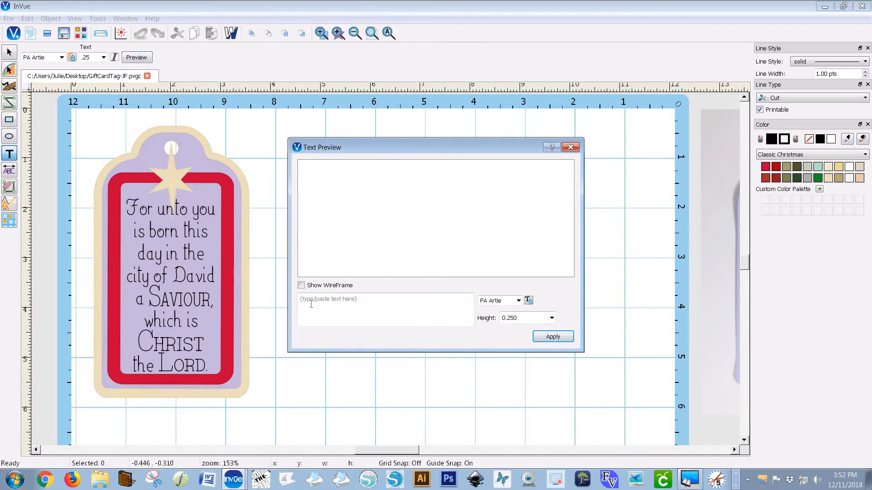
left_click(335, 302)
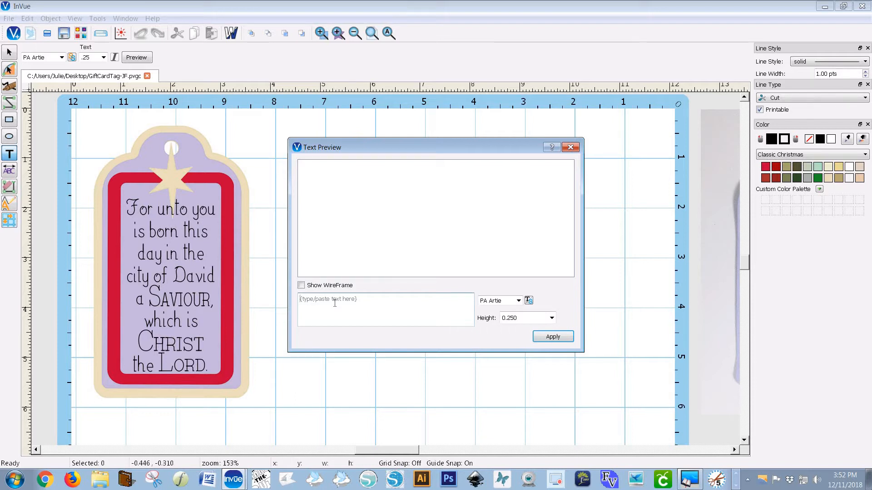
key("ctrl+v")
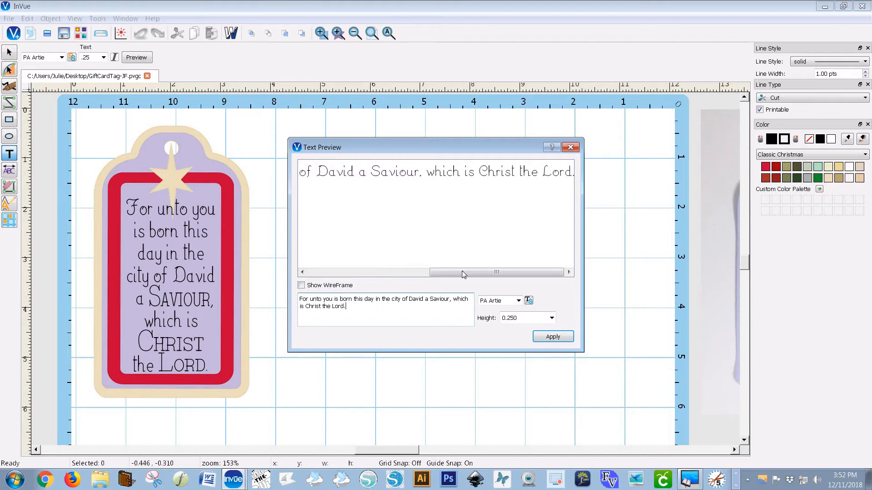
left_click_drag(448, 274, 323, 273)
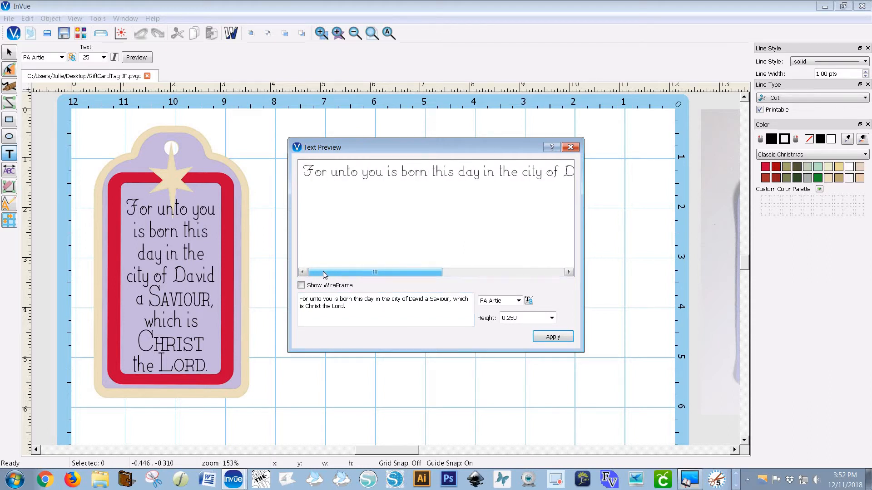
left_click_drag(378, 268, 487, 266)
left_click(362, 269)
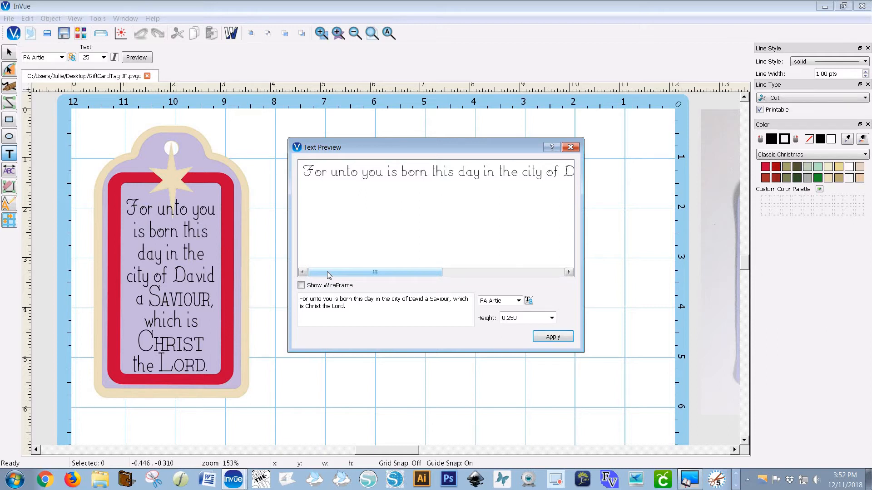
Split the verse into lines: For unto you / is born this / day in the / city of David / a Saviour, / which is / Christ / the Lord
left_click(334, 300)
key("Return")
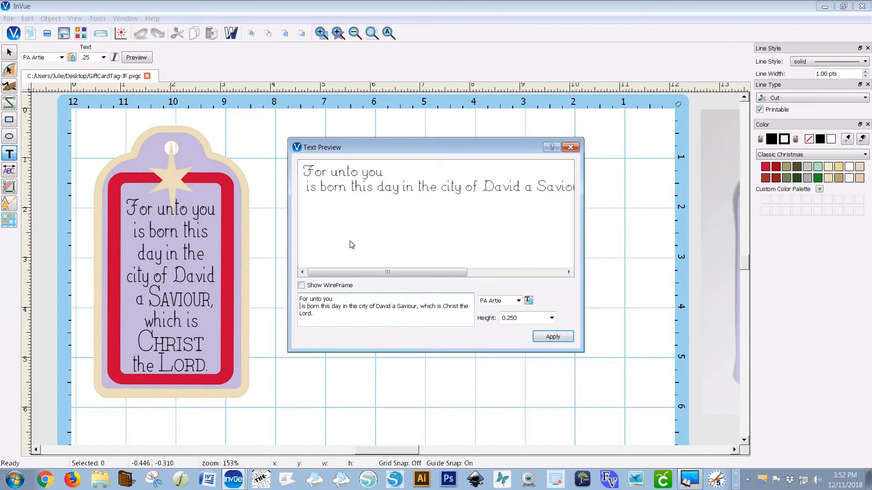
left_click(332, 308)
key("Return")
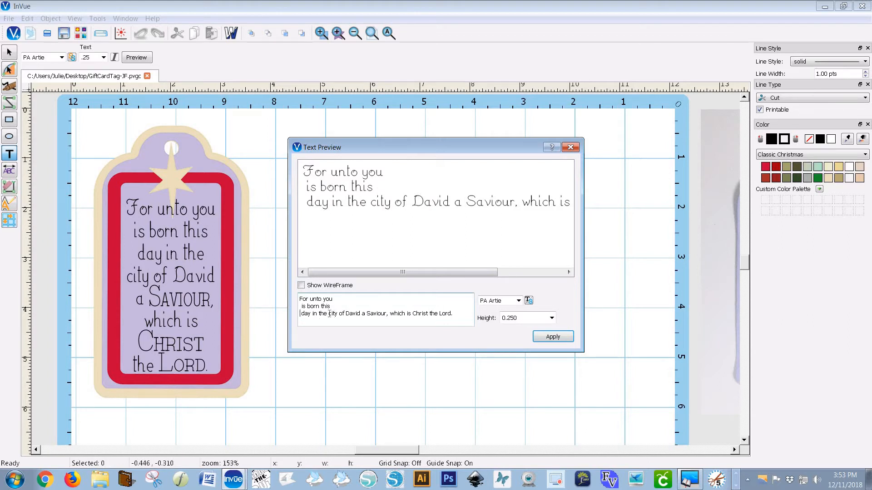
left_click(333, 314)
key("Return")
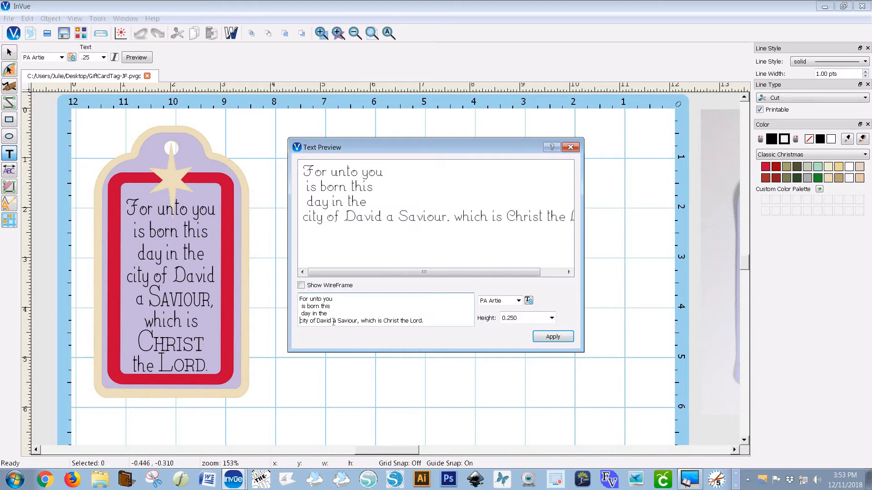
left_click(333, 321)
key("Return")
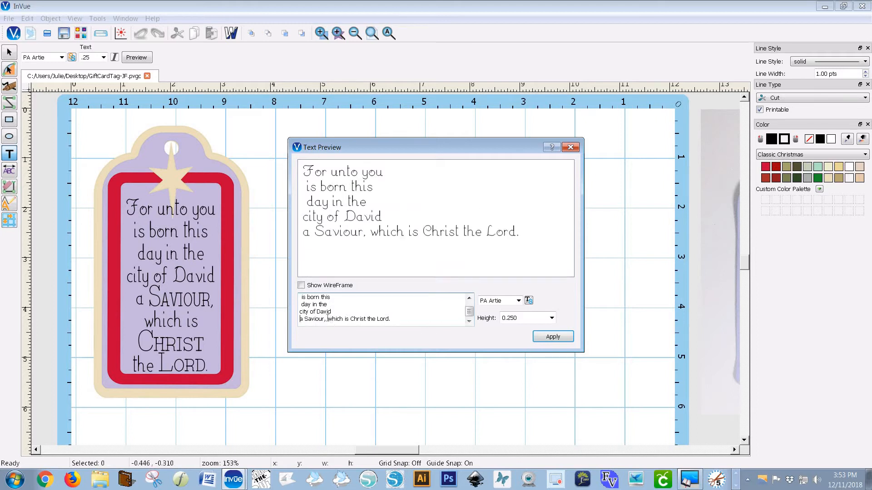
left_click(328, 320)
key("Return")
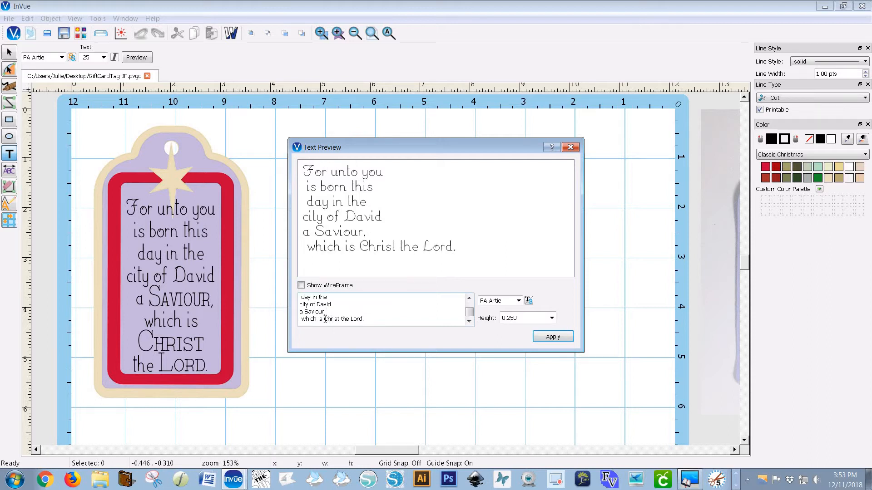
key("Return")
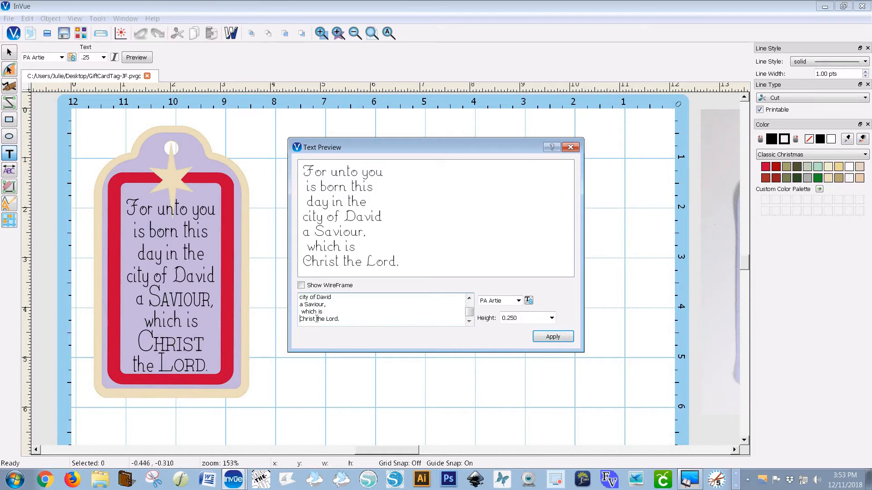
left_click(316, 320)
key("Return")
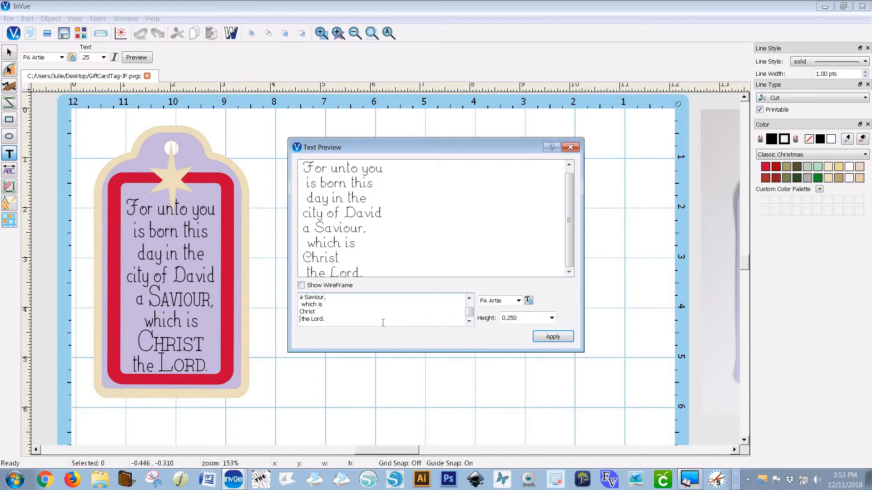
Apply the text to the canvas and move it to the blank area beside the tag
left_click(552, 337)
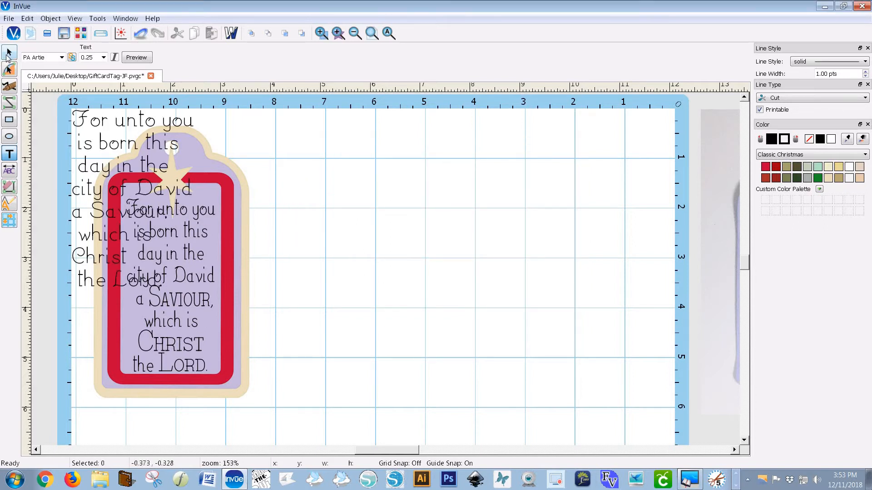
left_click(8, 54)
left_click(102, 112)
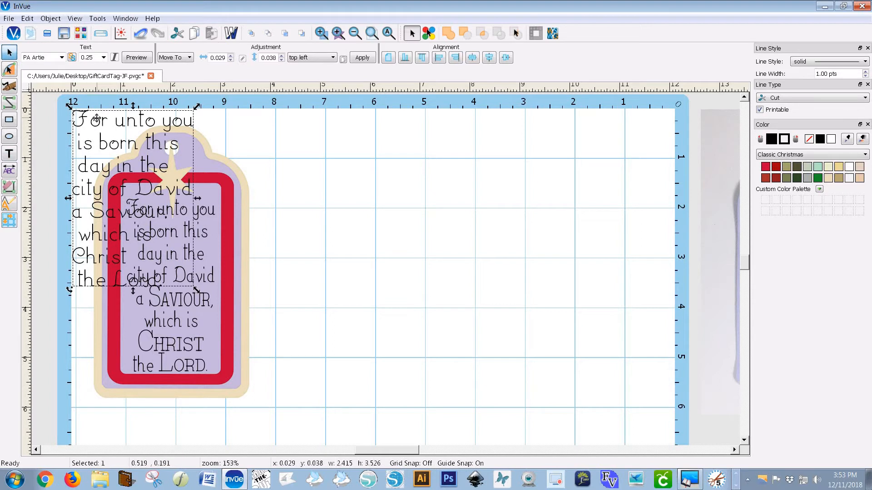
left_click_drag(97, 118, 352, 183)
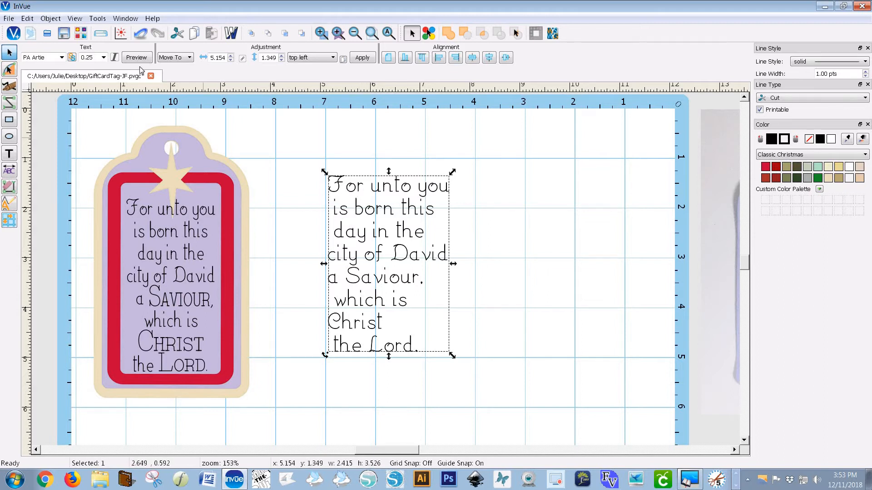
Break the text block by line break and center-align the lines
left_click(56, 21)
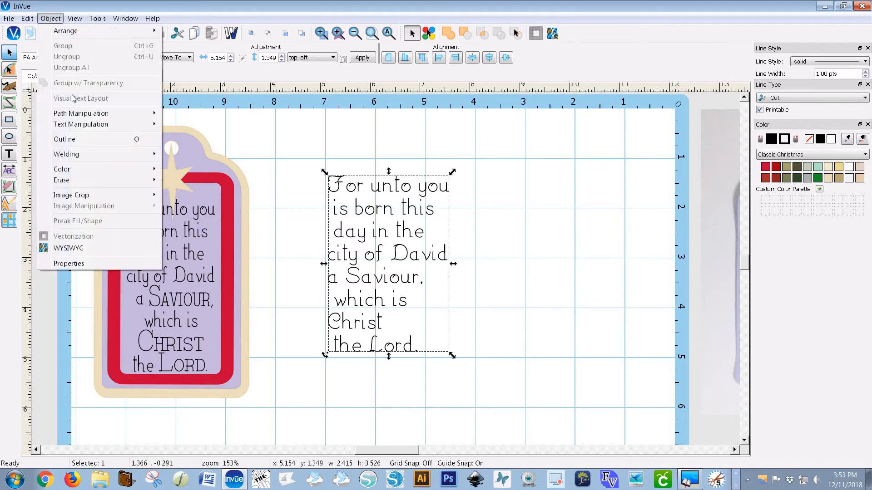
mouse_move(96, 125)
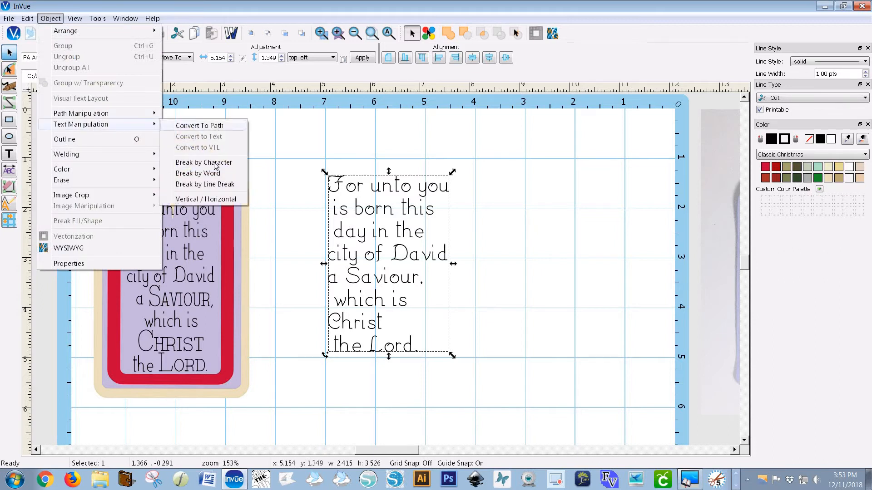
left_click(215, 187)
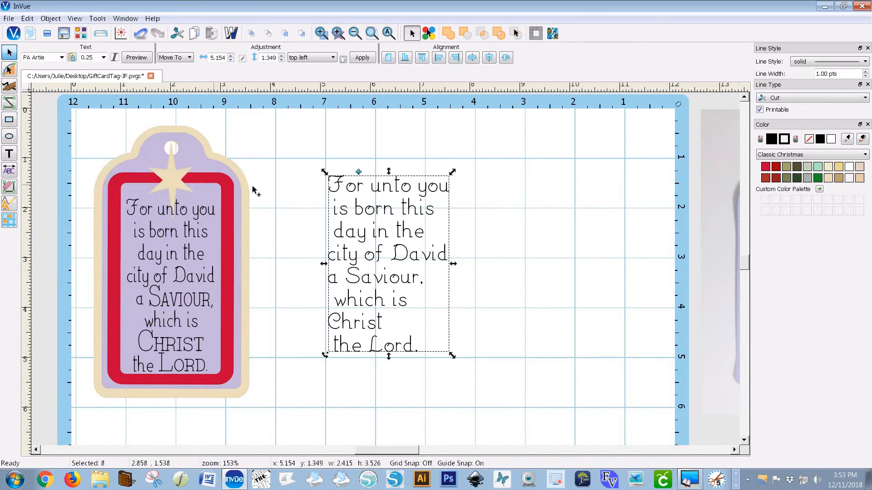
left_click(489, 58)
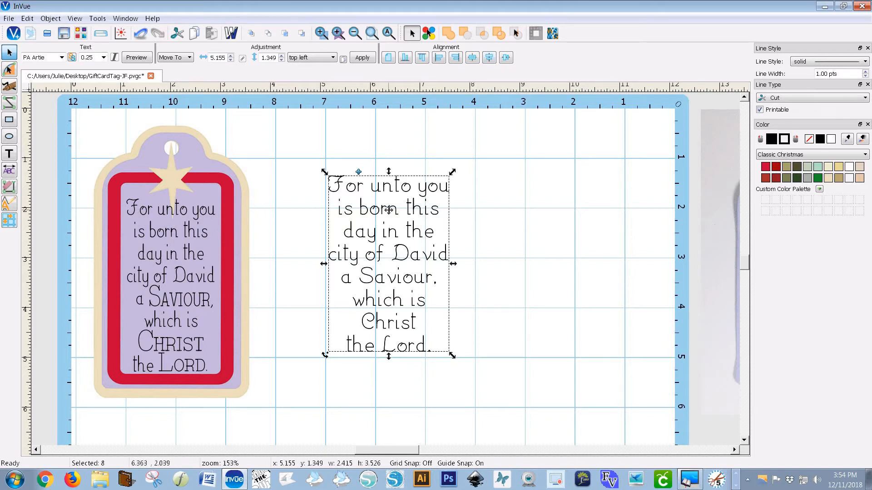
Overlay the verse text block on the sample verse on the tag to compare, then move it back beside the tag
left_click_drag(389, 210, 352, 222)
left_click_drag(416, 275, 389, 277)
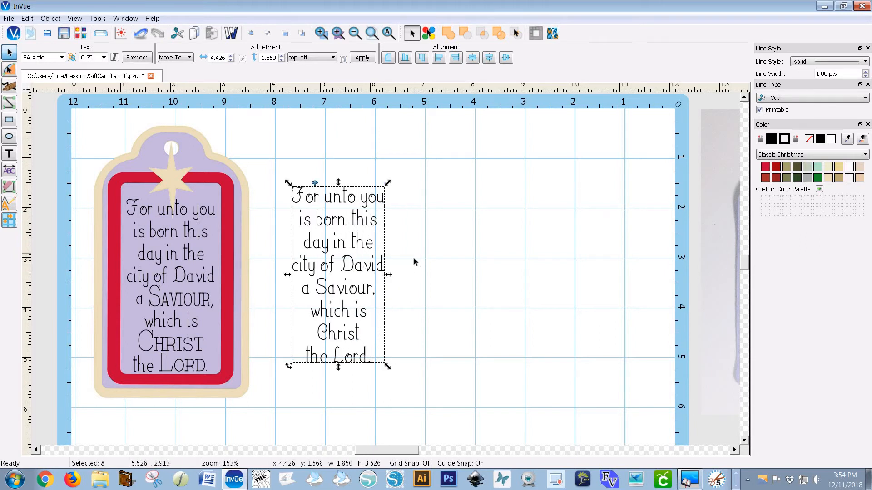
left_click_drag(360, 267, 223, 282)
left_click_drag(170, 374, 170, 370)
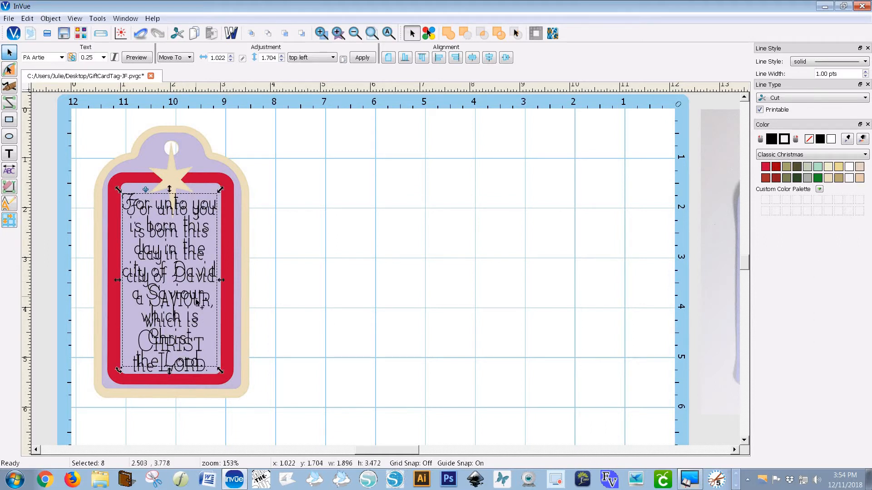
left_click_drag(198, 299, 409, 291)
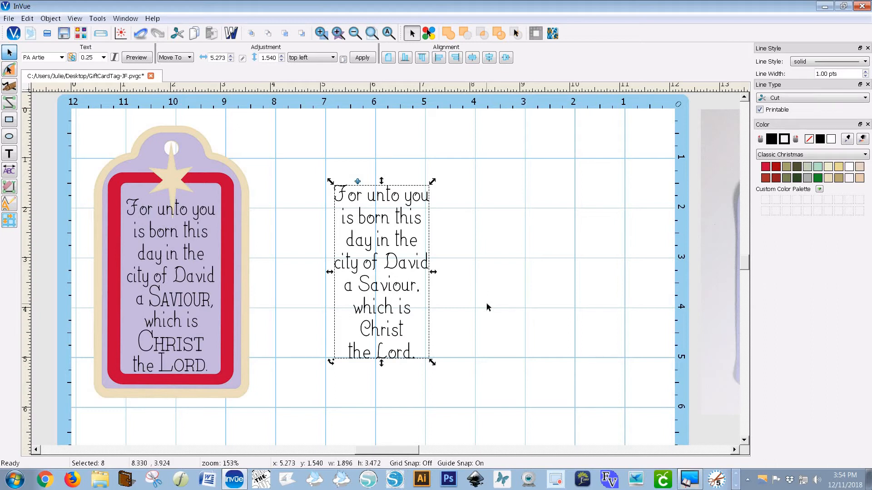
Break the "a Saviour," line into separate words
left_click(457, 306)
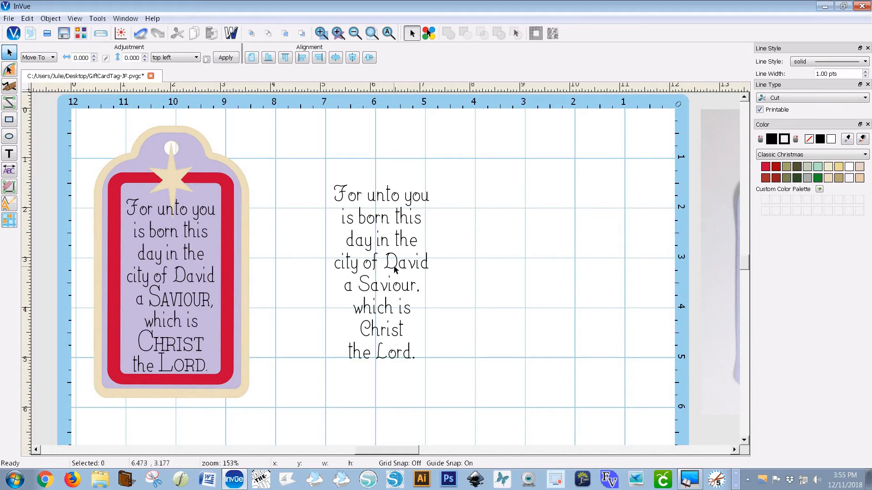
left_click(342, 192)
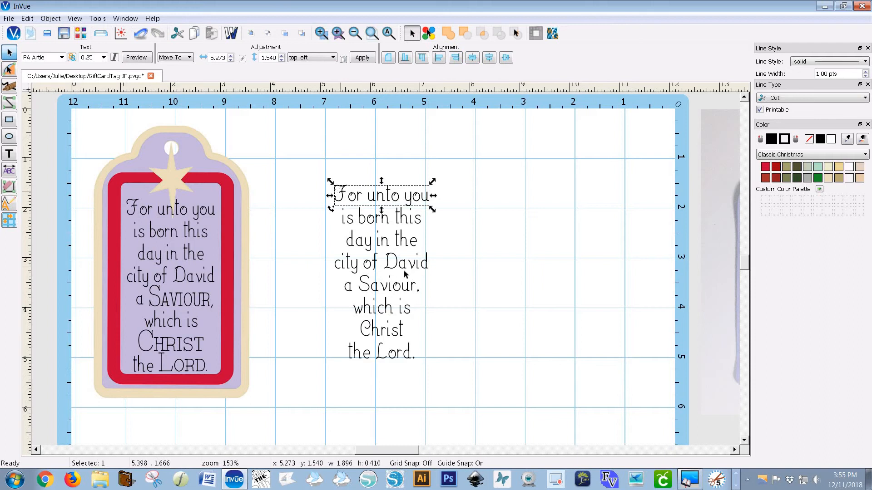
left_click(394, 286)
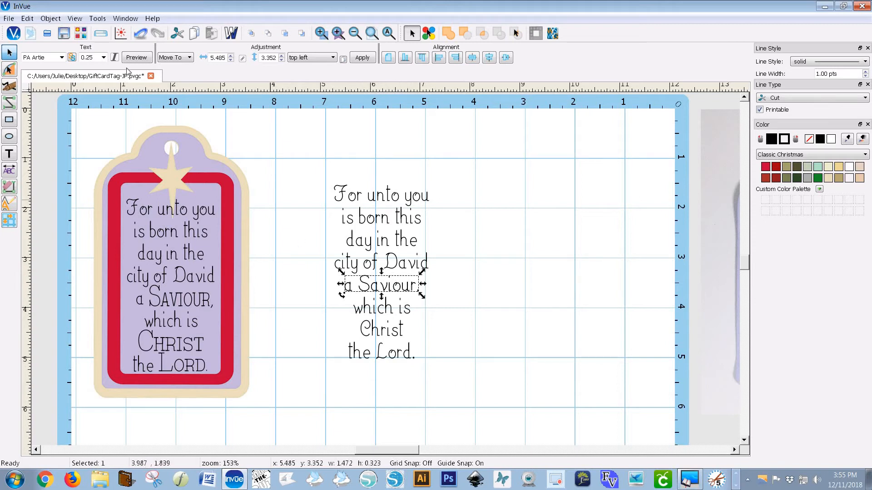
left_click(50, 18)
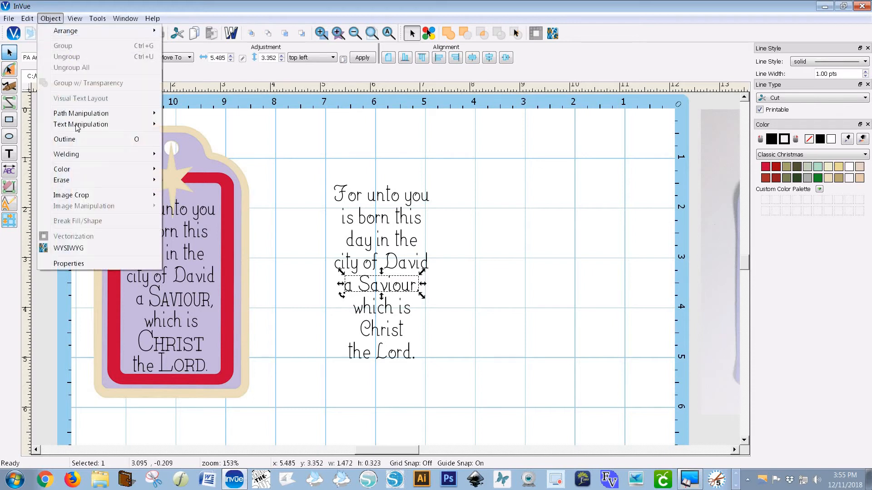
mouse_move(104, 124)
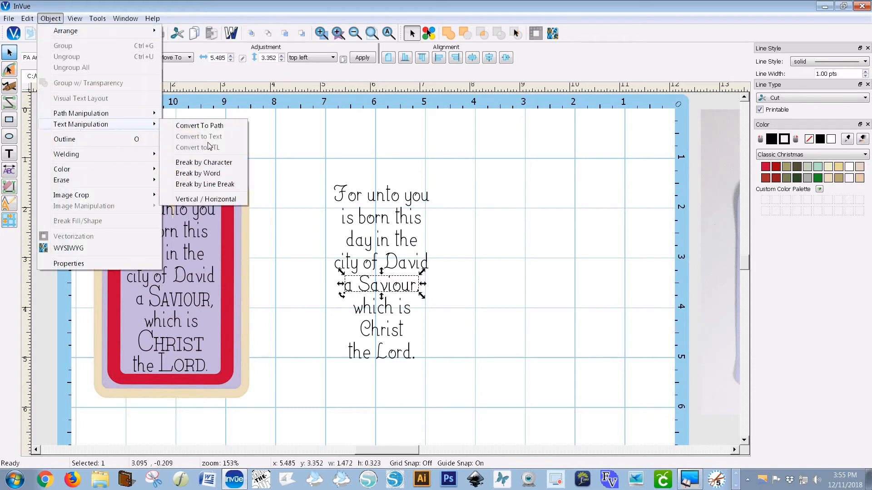
left_click(216, 175)
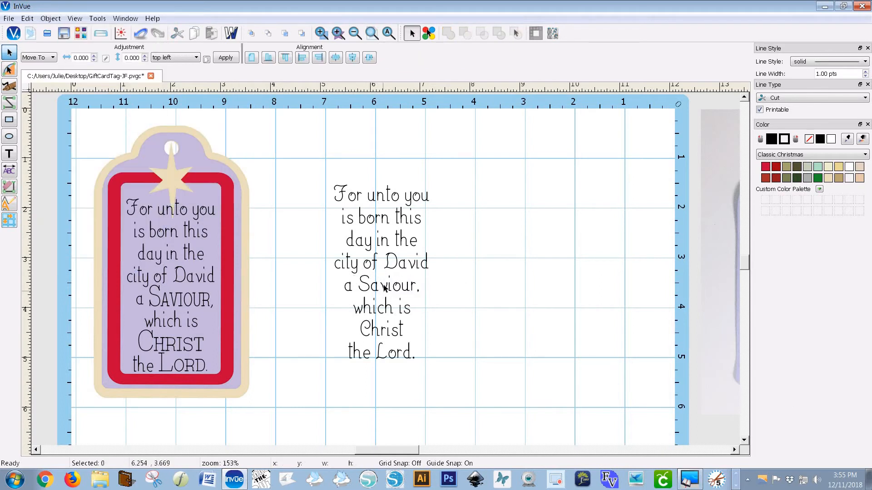
Change the word "Saviour," to the PA TypeTick font and nudge it into line with "a"
left_click(375, 283)
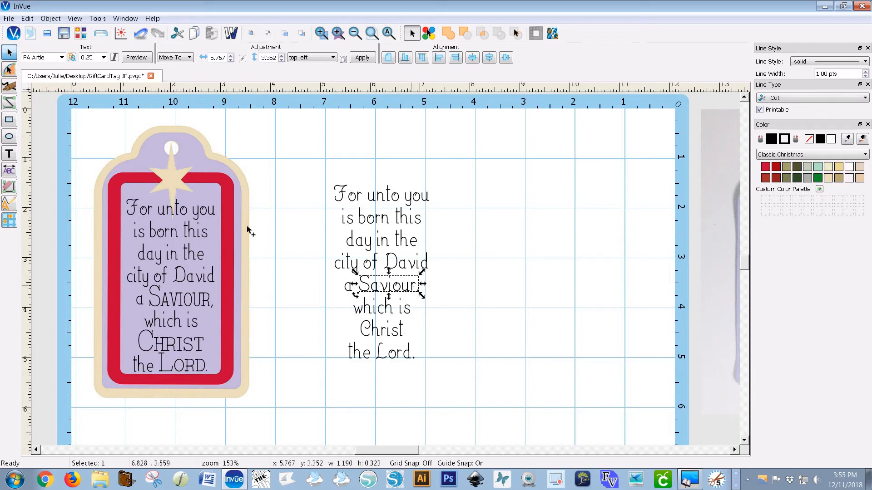
left_click(62, 58)
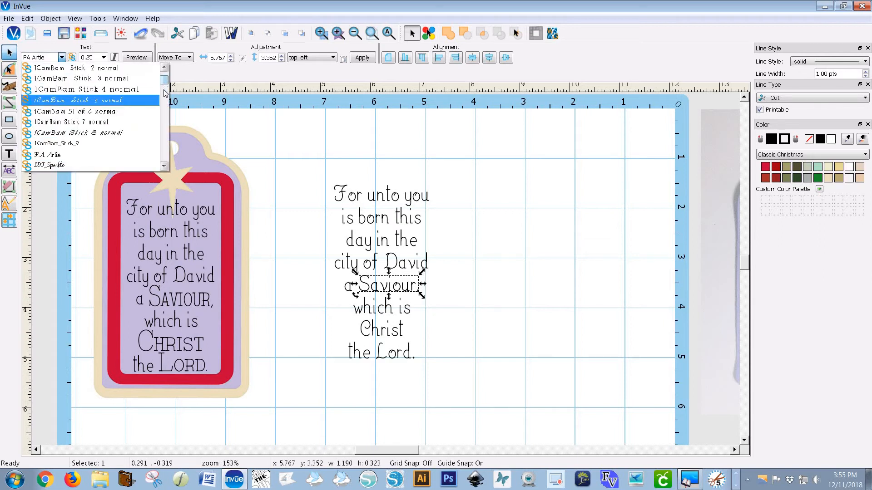
left_click_drag(165, 93, 169, 158)
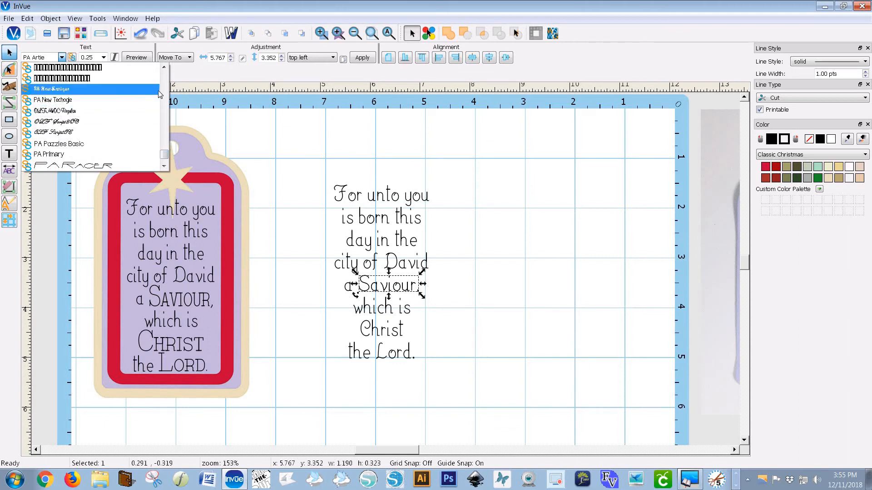
left_click(164, 167)
left_click(165, 167)
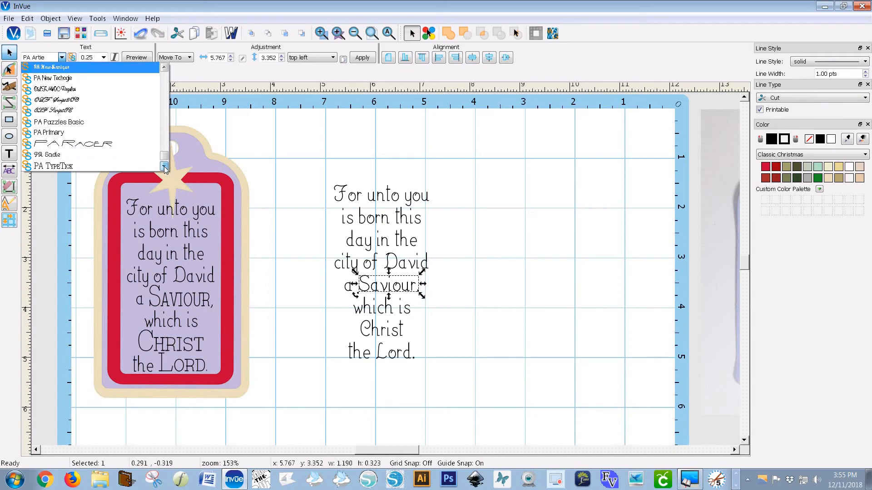
left_click(164, 167)
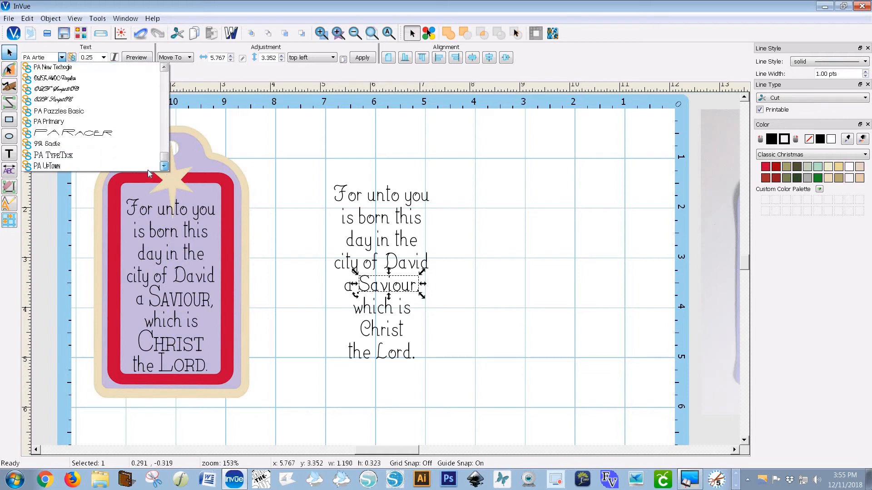
left_click(66, 156)
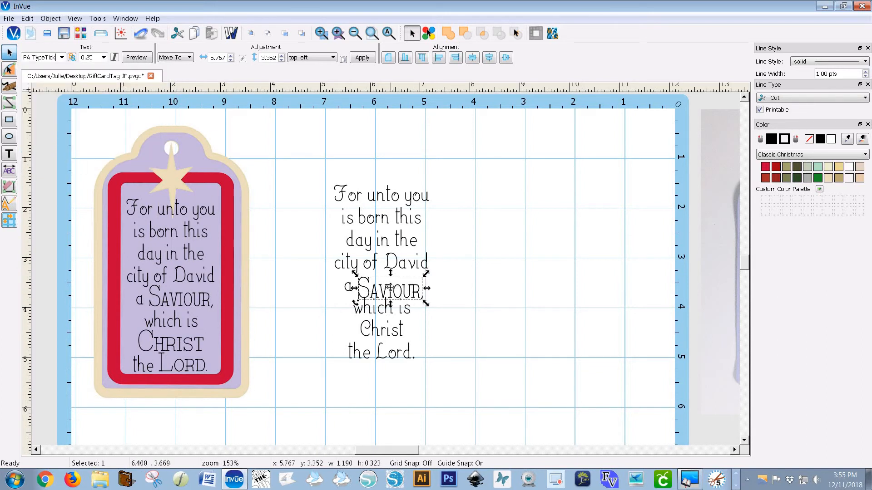
left_click_drag(390, 288, 390, 284)
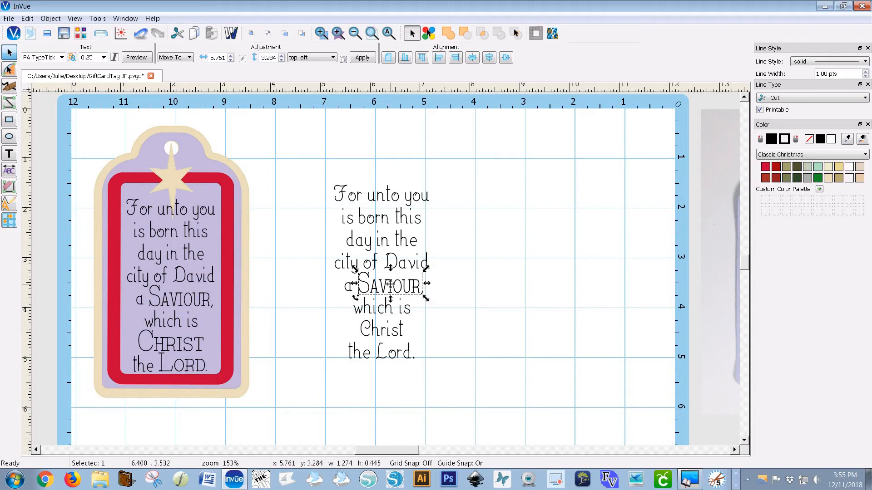
Change the word "Christ" to the PA TypeTick font and nudge it slightly upward into place
left_click(383, 334)
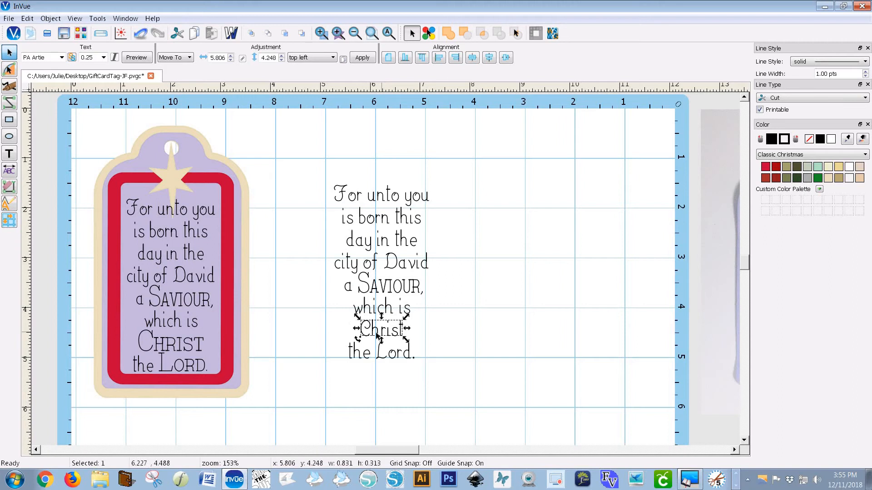
left_click(62, 57)
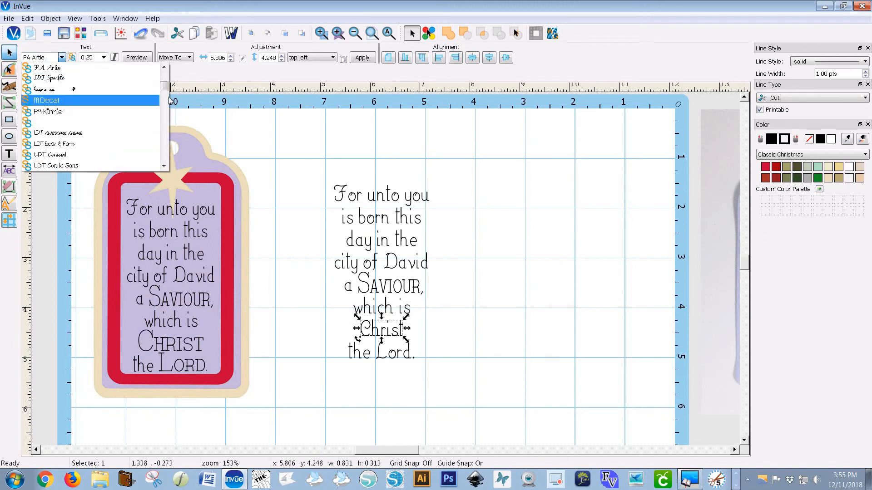
scroll(177, 166, "down", 10)
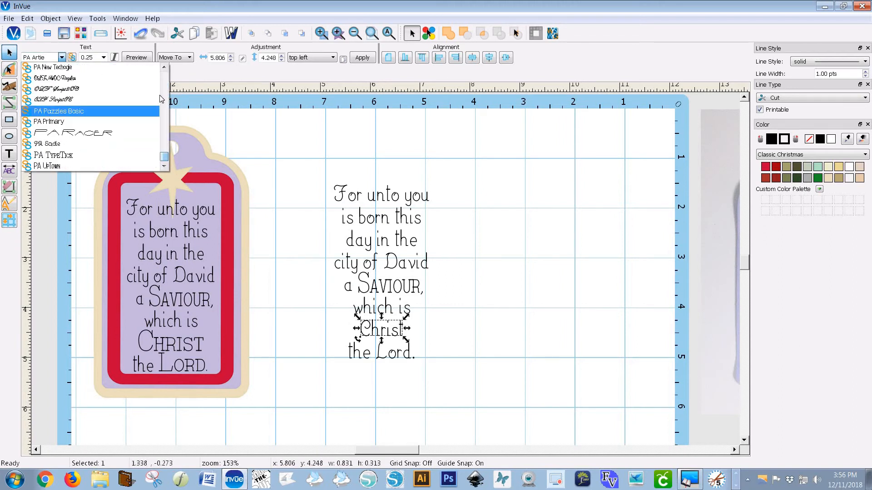
left_click(164, 68)
left_click(163, 68)
left_click(164, 68)
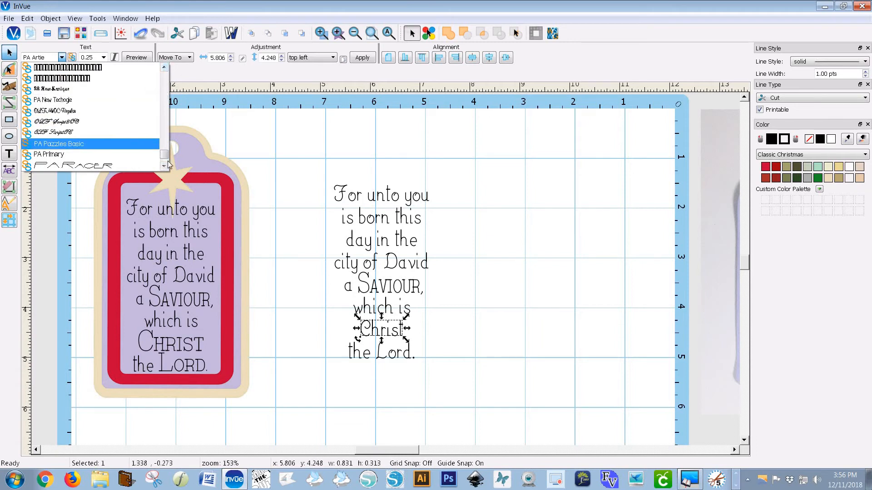
scroll(165, 165, "down", 1)
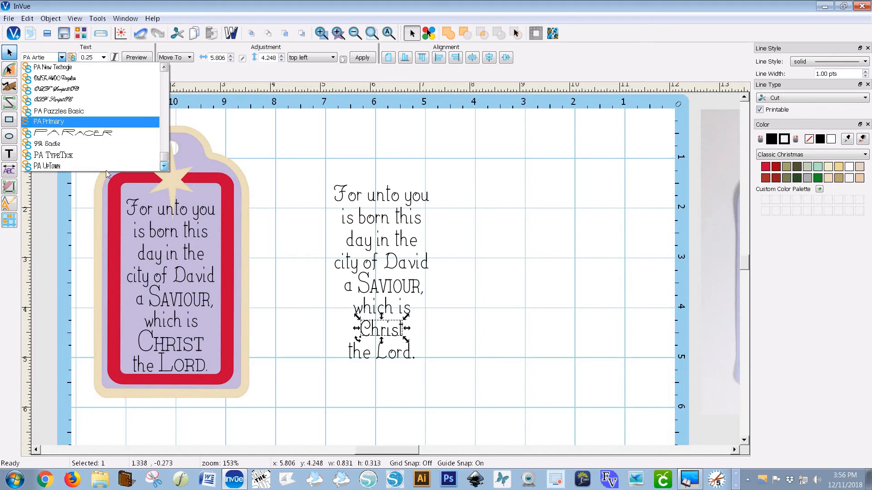
left_click(145, 155)
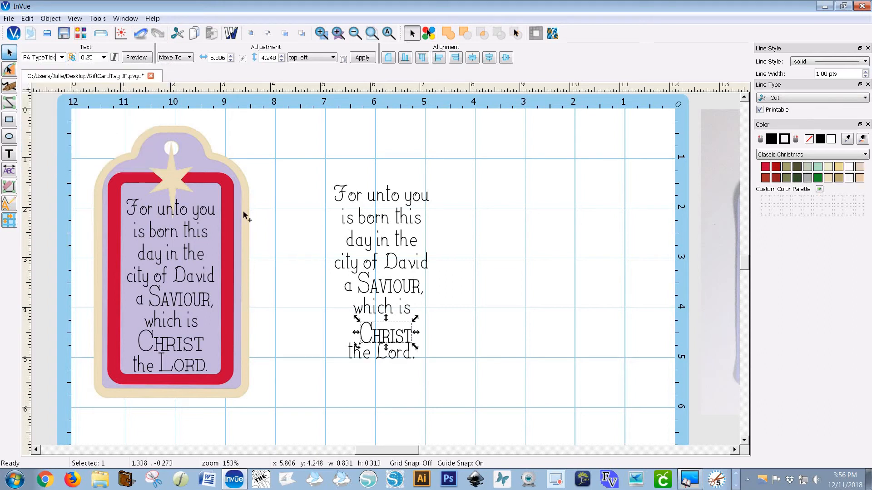
left_click(385, 336)
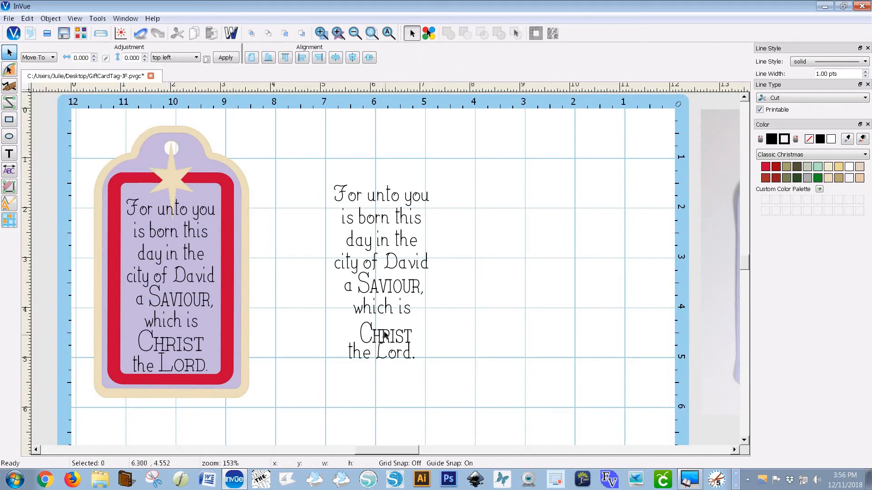
left_click_drag(384, 336, 380, 330)
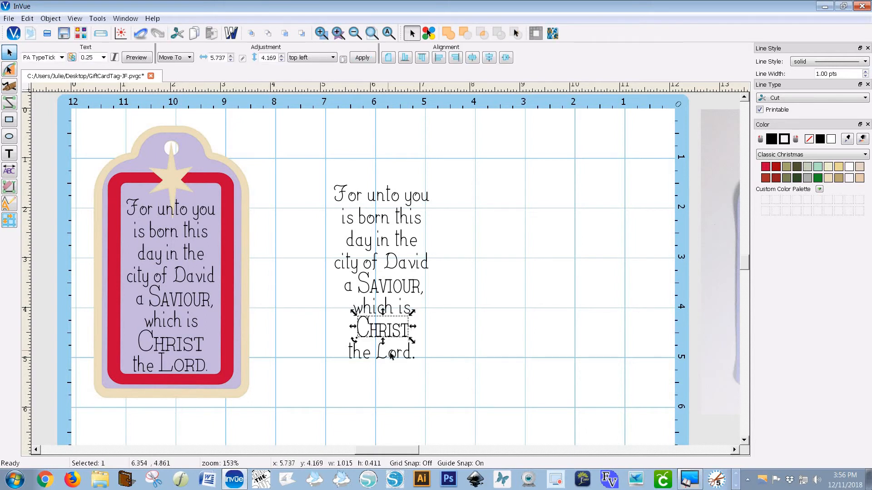
Break the "the Lord." line into separate words
left_click(390, 356)
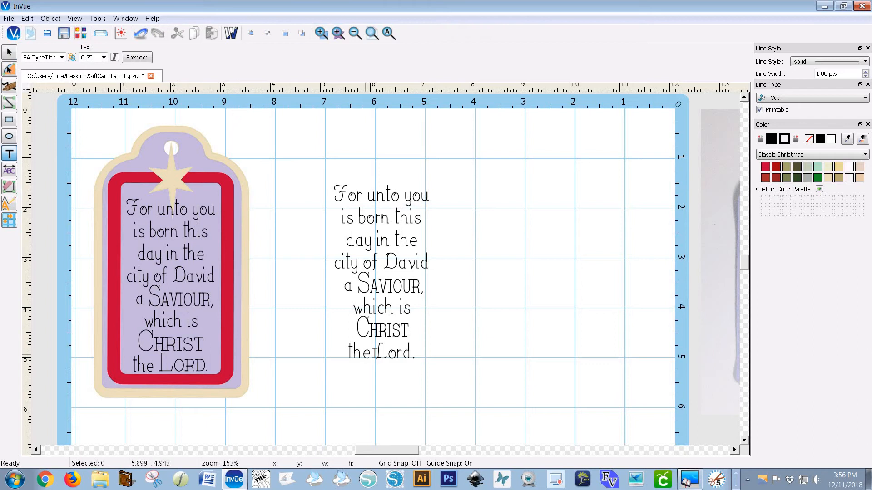
left_click(375, 353)
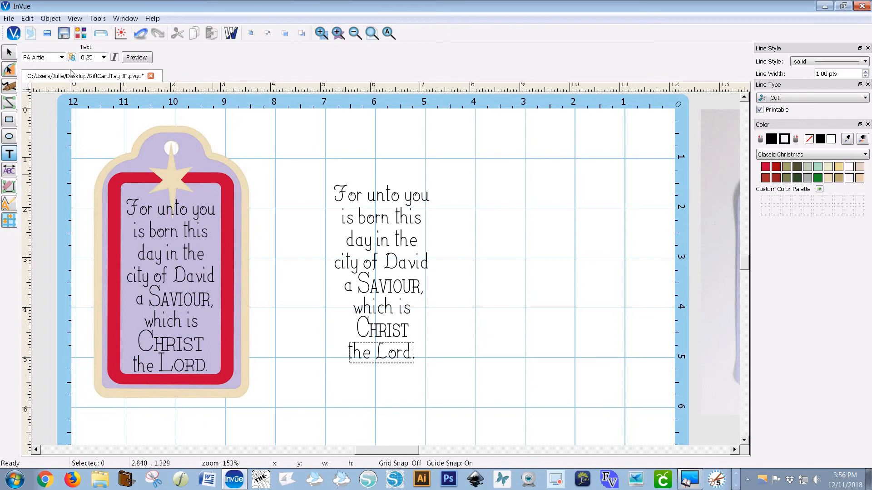
left_click(50, 18)
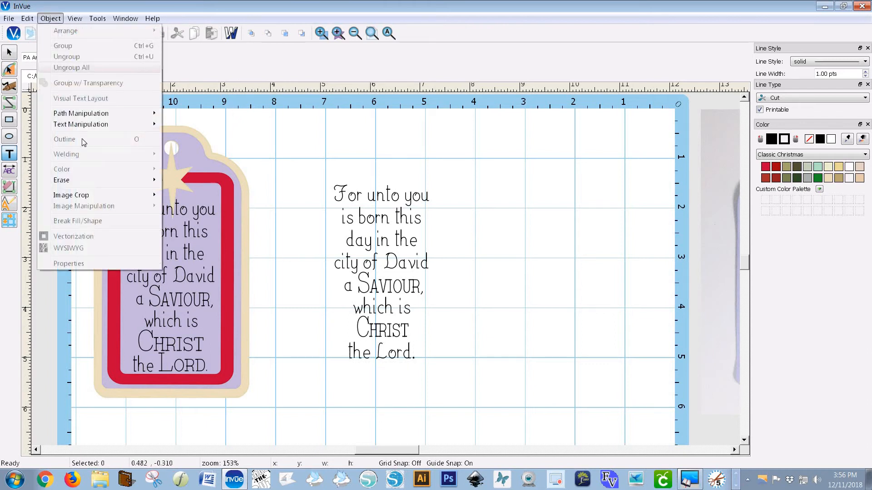
mouse_move(81, 127)
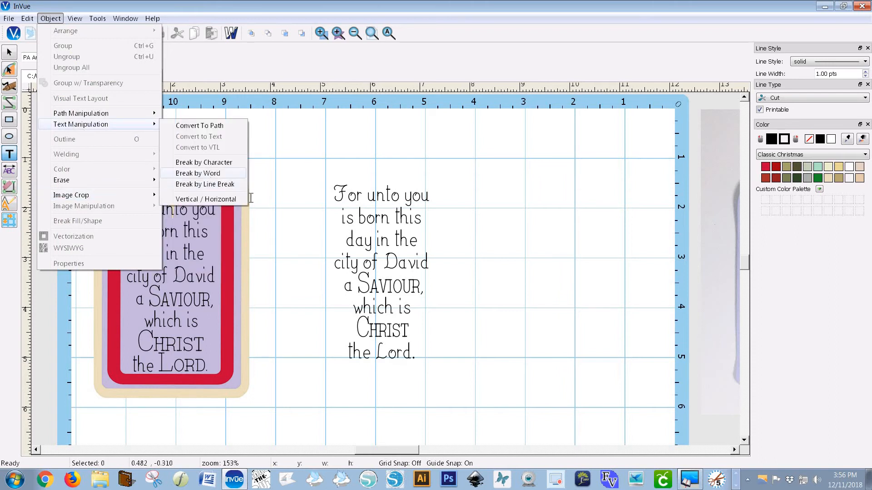
left_click(273, 213)
Change the word "Lord." to the PA TypeTick font
left_click(377, 354)
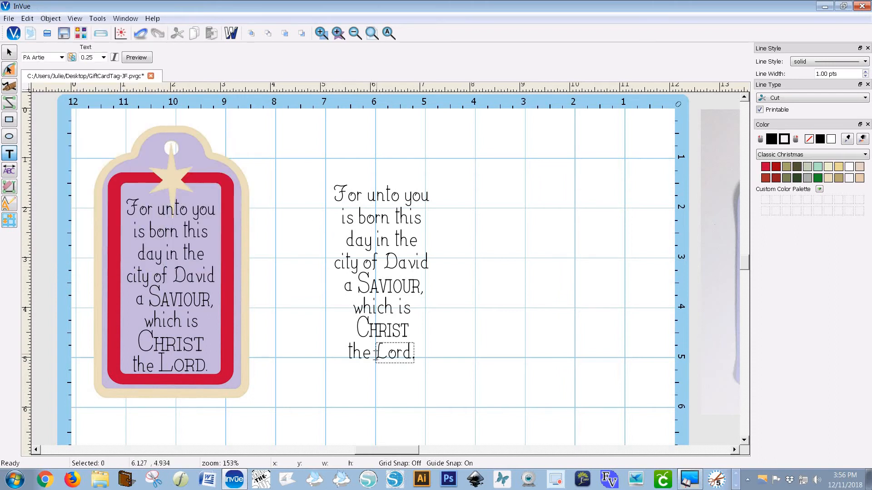
left_click(62, 57)
left_click_drag(163, 94, 171, 161)
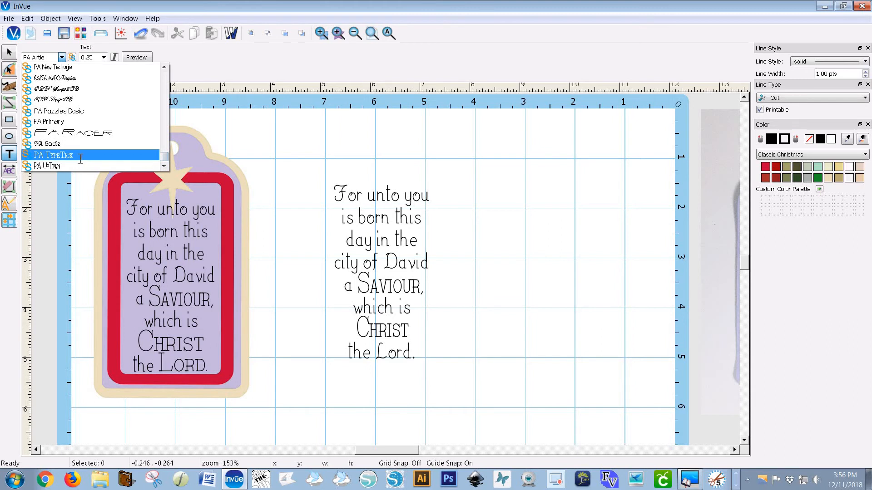
left_click(80, 157)
left_click(405, 356)
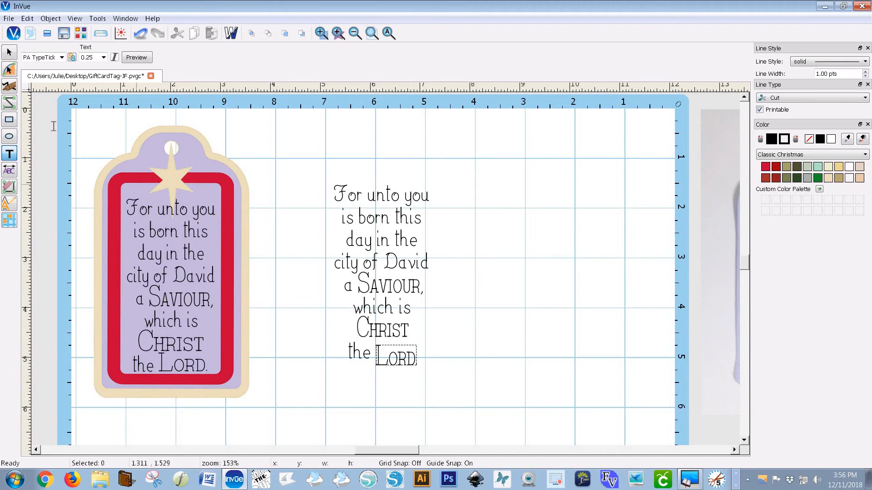
Nudge "Lord." upward to line up with "the", then select both words together
left_click(10, 53)
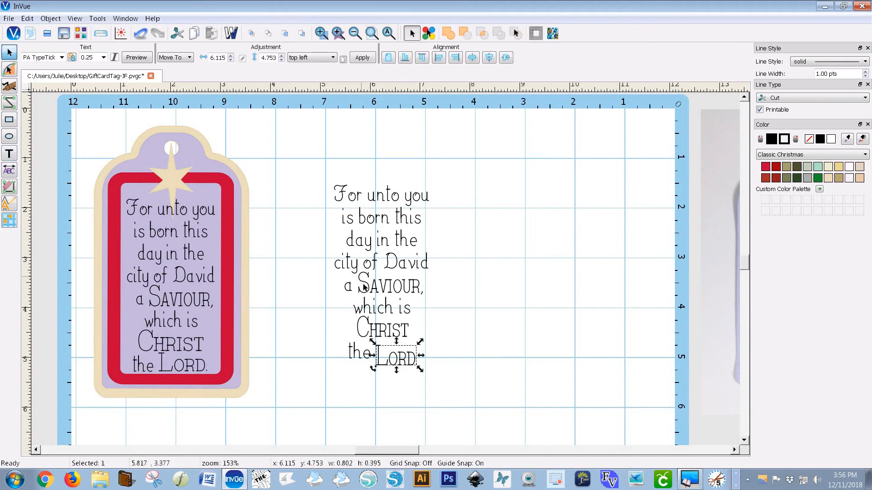
key("Up")
key("Up")
key("Up")
key("Up")
key("Up")
key("Up")
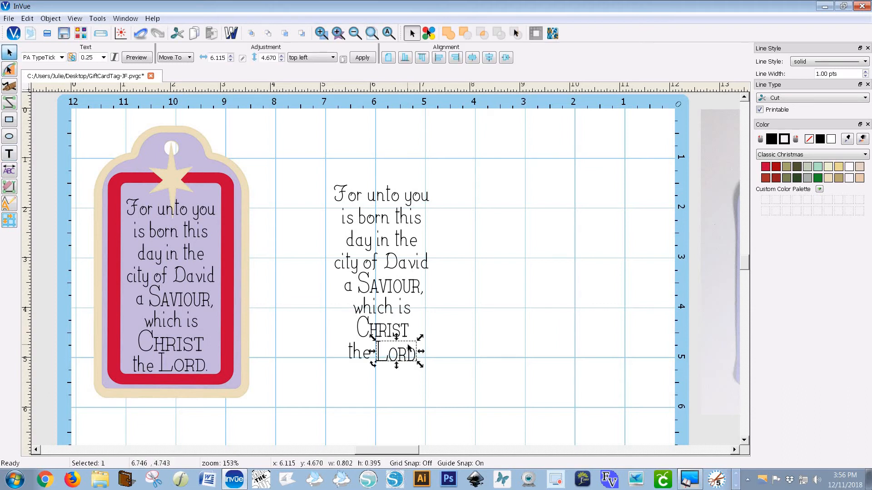
key("Up")
key("Up")
key("Up")
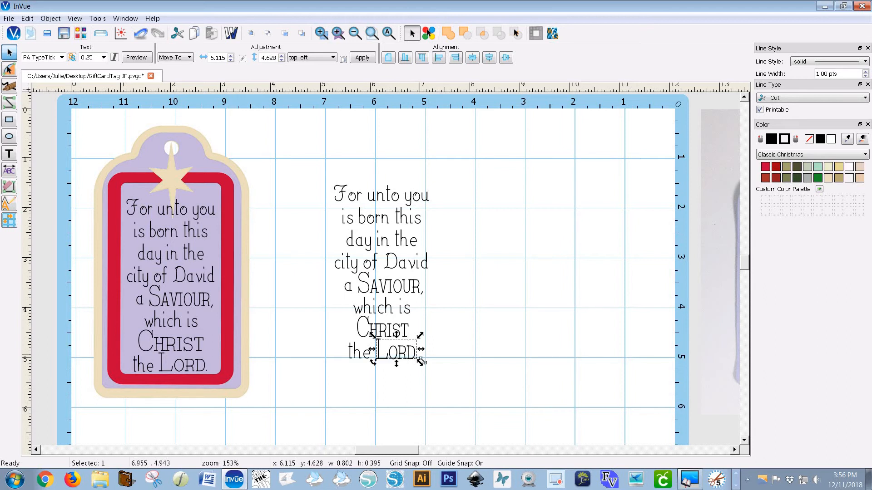
left_click_drag(437, 366, 304, 334)
left_click(365, 336)
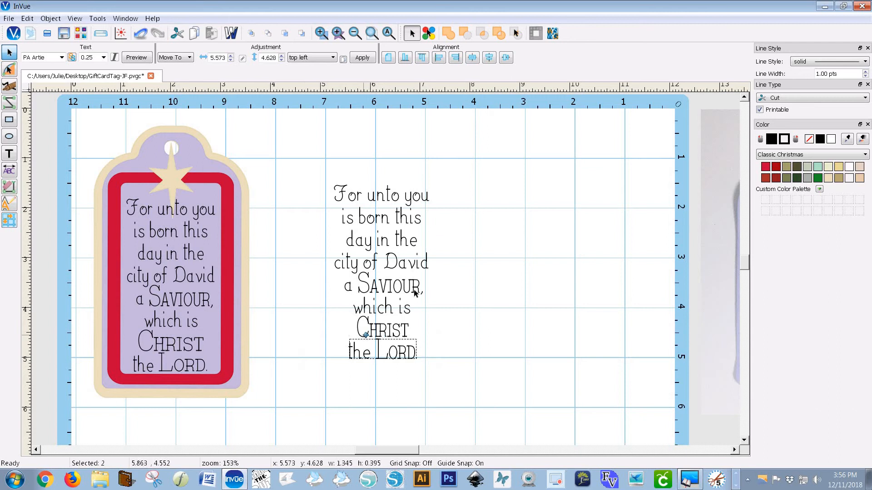
Select the whole verse and center its lines horizontally on one another
left_click_drag(439, 301, 314, 265)
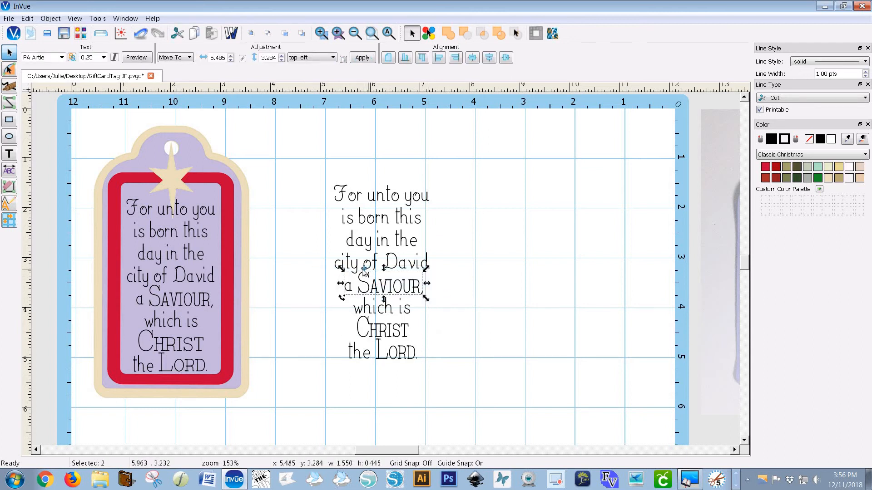
left_click(364, 268)
left_click_drag(477, 384, 286, 165)
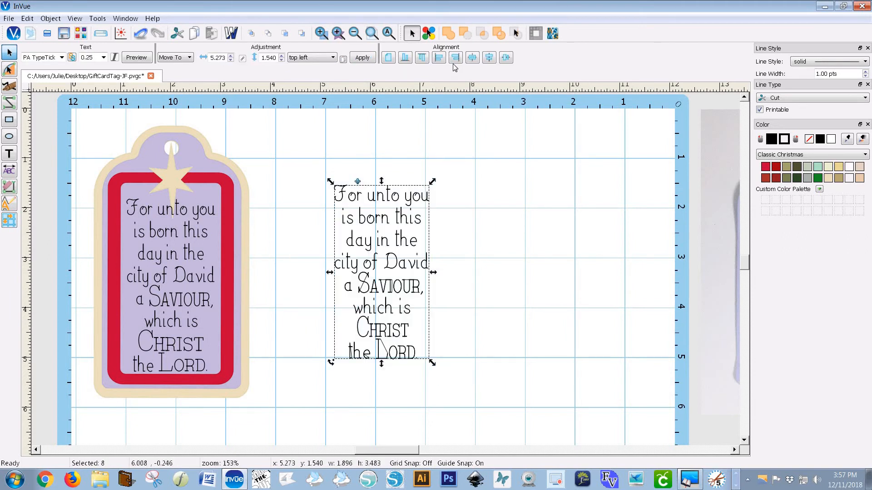
left_click(489, 59)
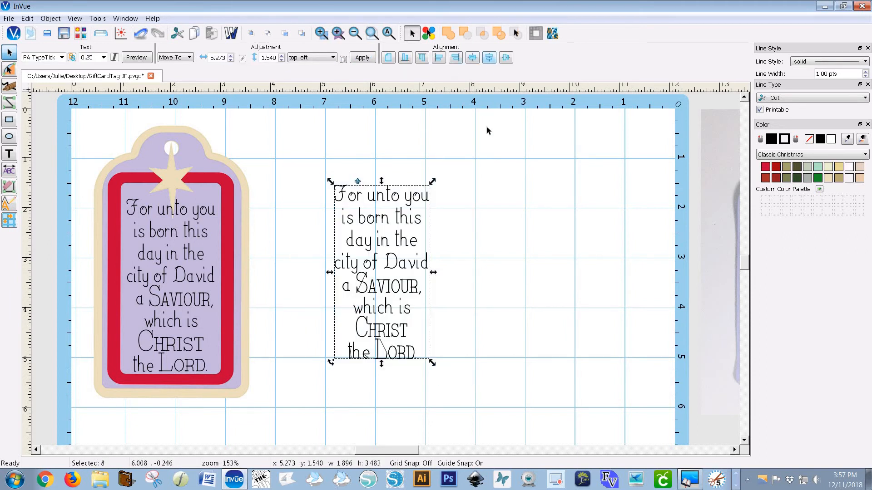
left_click(503, 256)
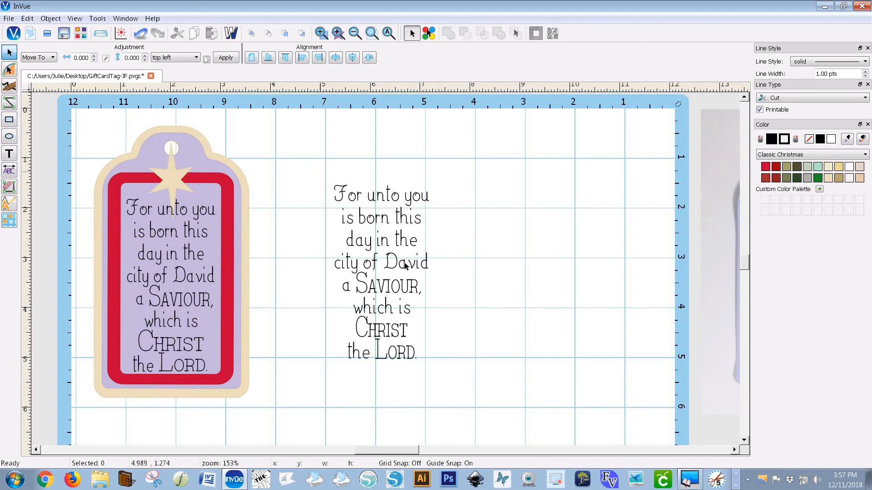
Try the verse over the existing tag's text for comparison, then move it back beside it
left_click_drag(317, 170, 479, 378)
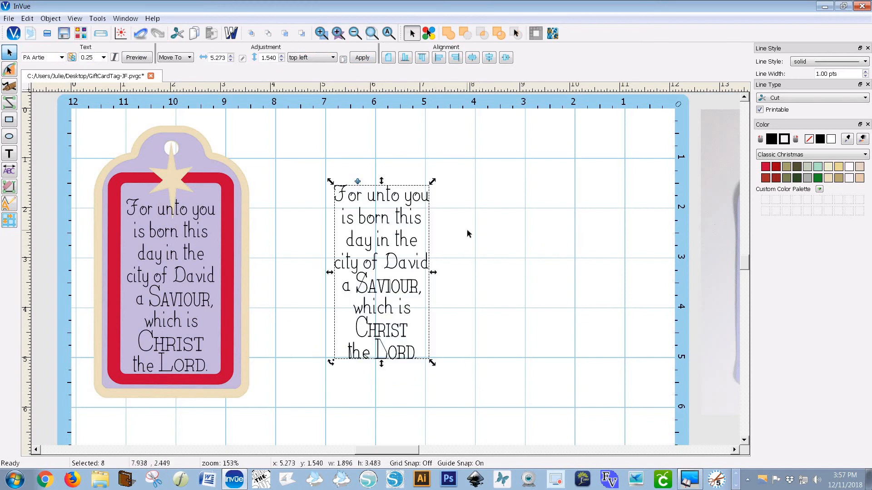
left_click(458, 370)
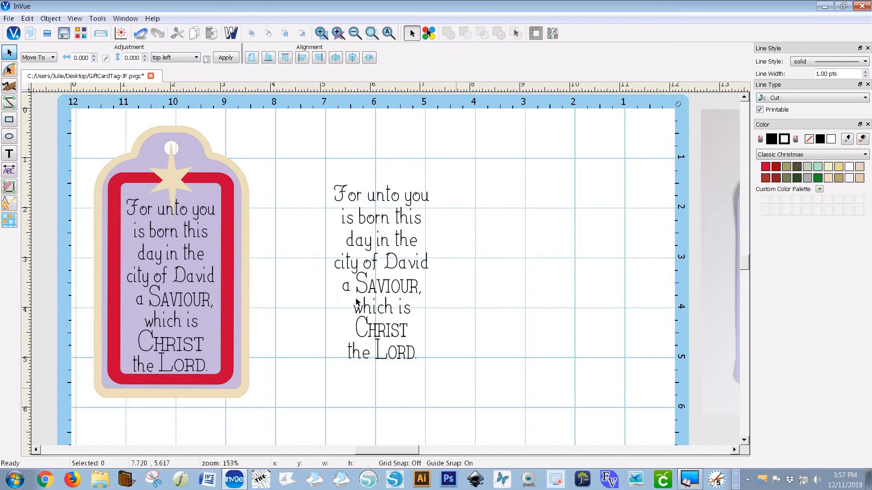
left_click_drag(457, 390, 311, 184)
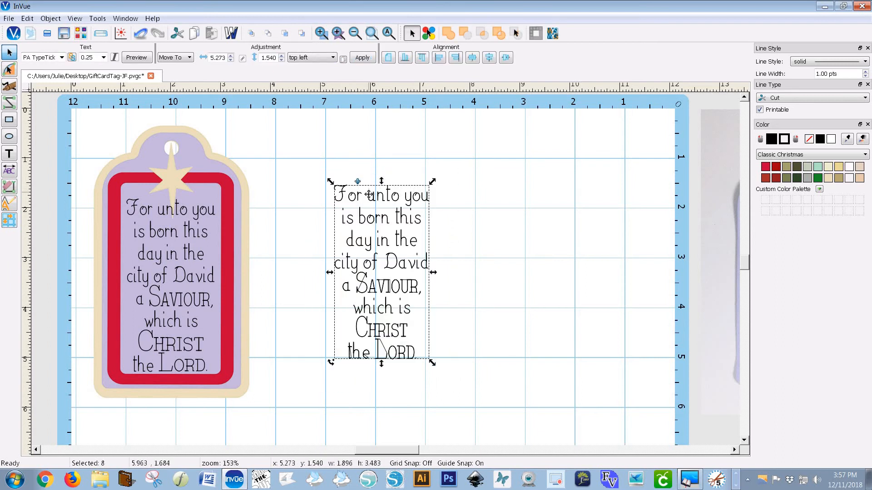
left_click_drag(369, 194, 156, 205)
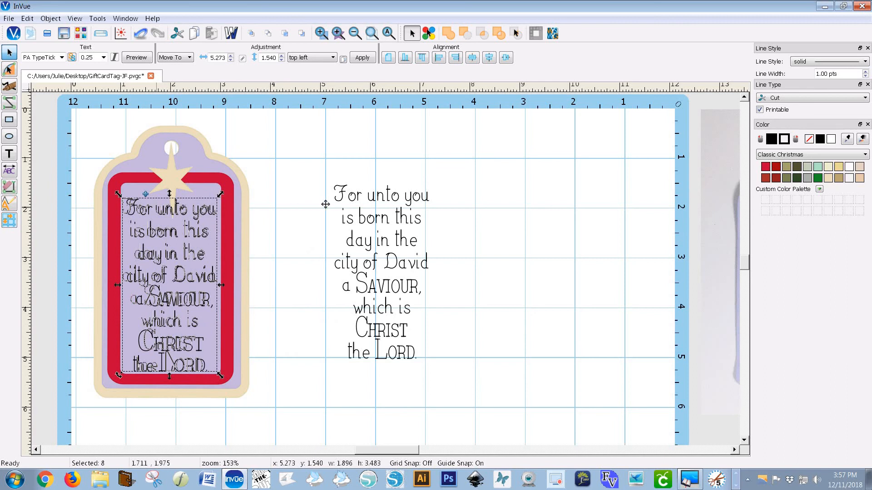
left_click_drag(326, 205, 368, 195)
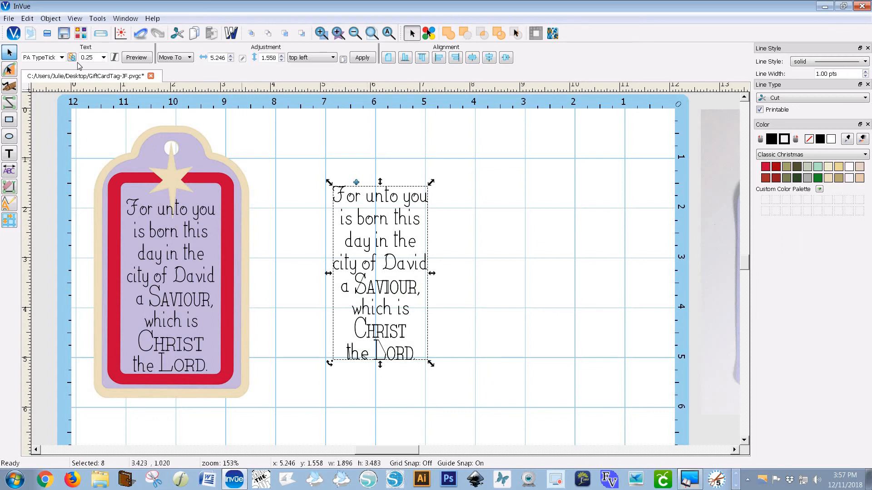
Convert all the verse text to paths
left_click(54, 21)
mouse_move(121, 130)
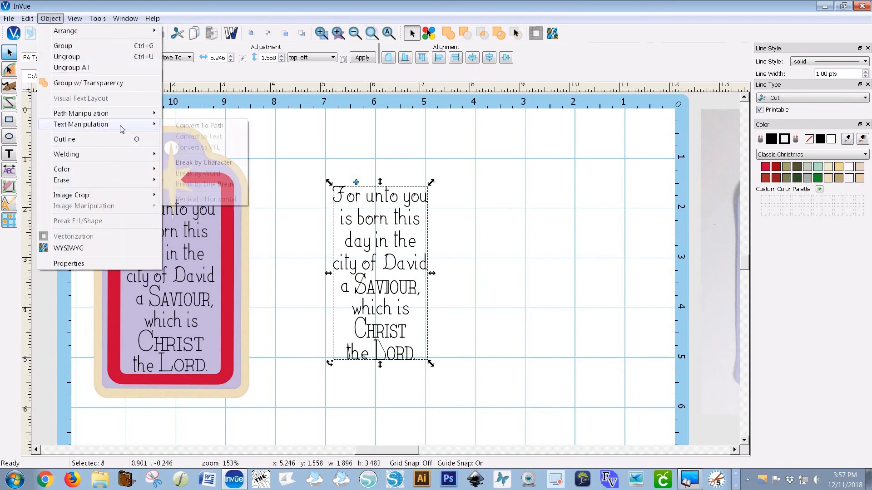
left_click(212, 126)
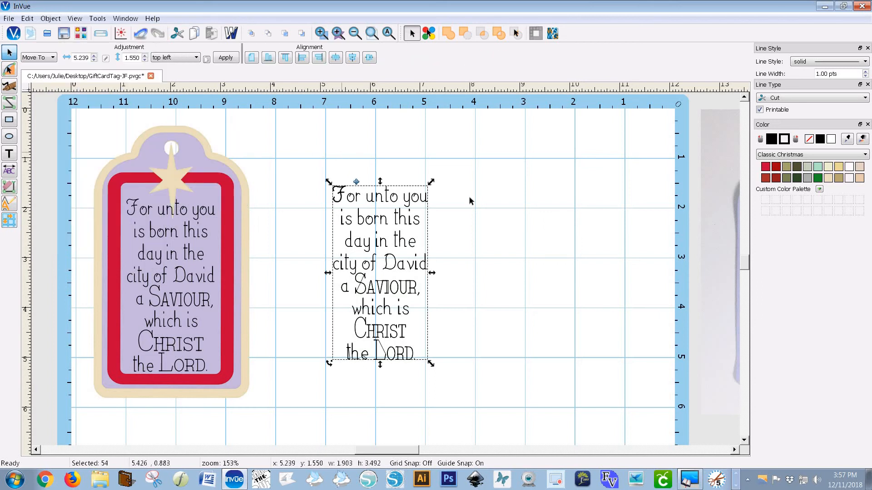
left_click(422, 244)
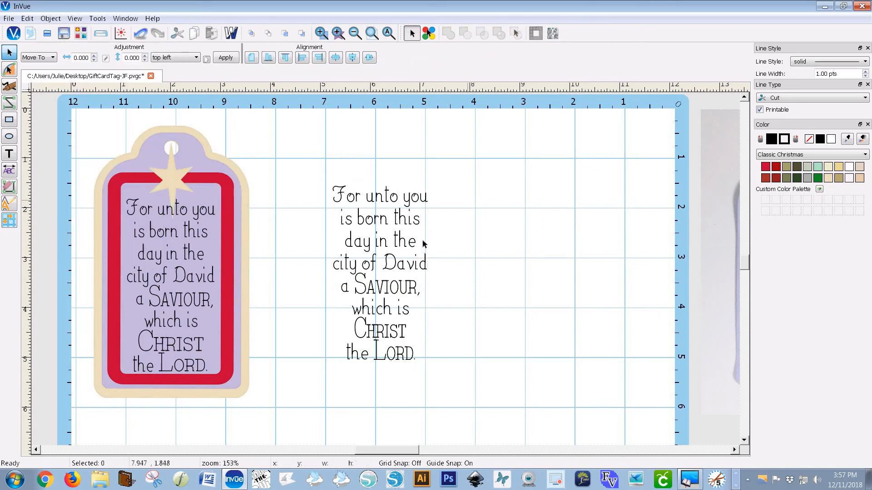
left_click(392, 269)
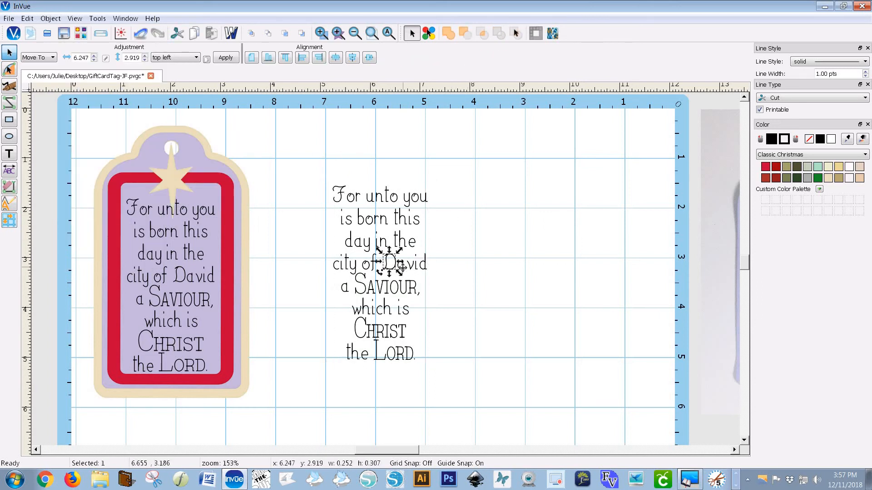
left_click(404, 267)
left_click(434, 266)
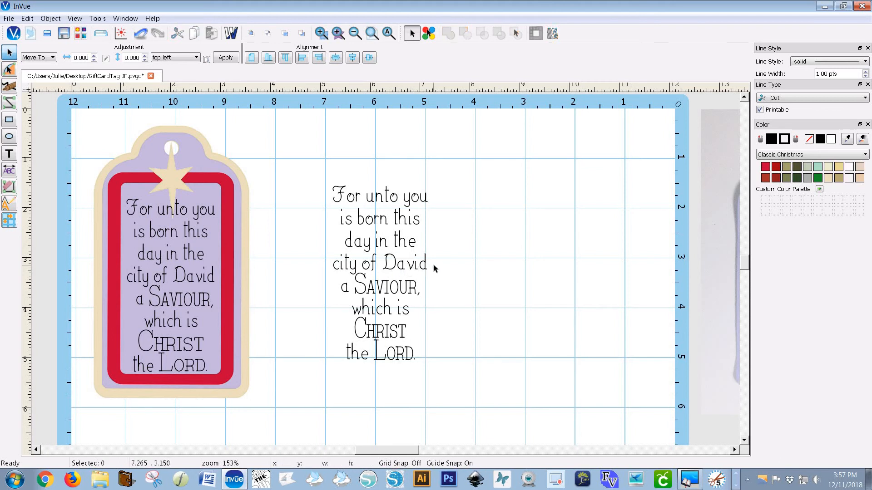
Select all the converted verse paths and group them into one object
left_click_drag(309, 158, 472, 378)
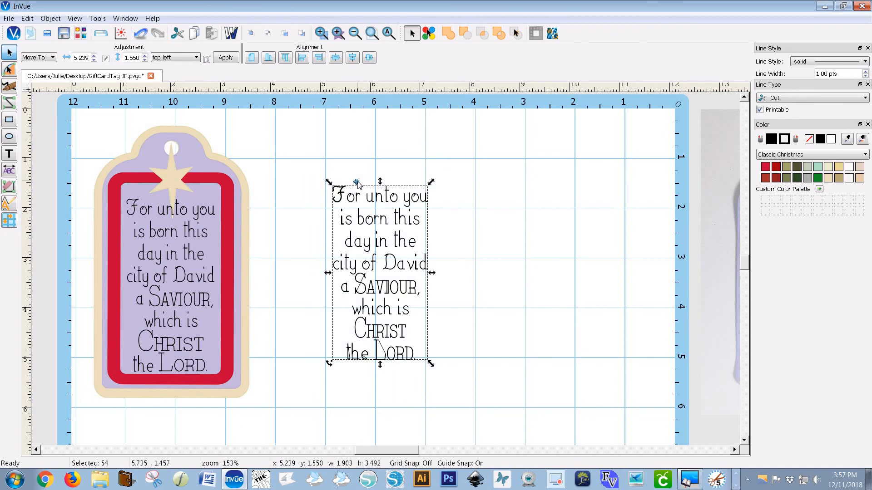
left_click(358, 183)
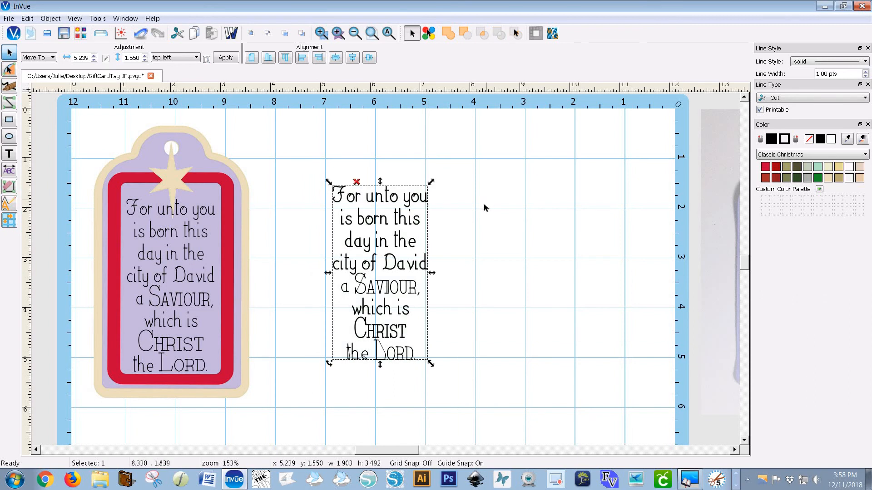
left_click(483, 204)
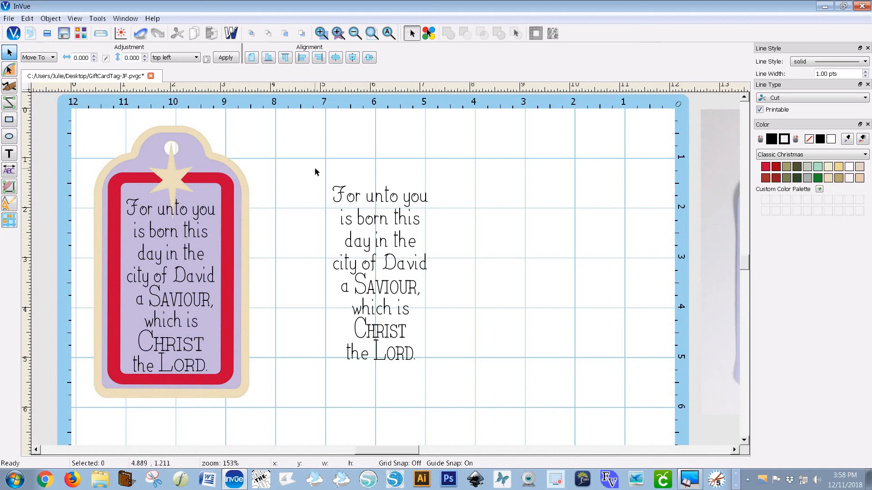
Move the purple tag shape under the verse and center the tag and verse on each other
left_click_drag(311, 167, 463, 375)
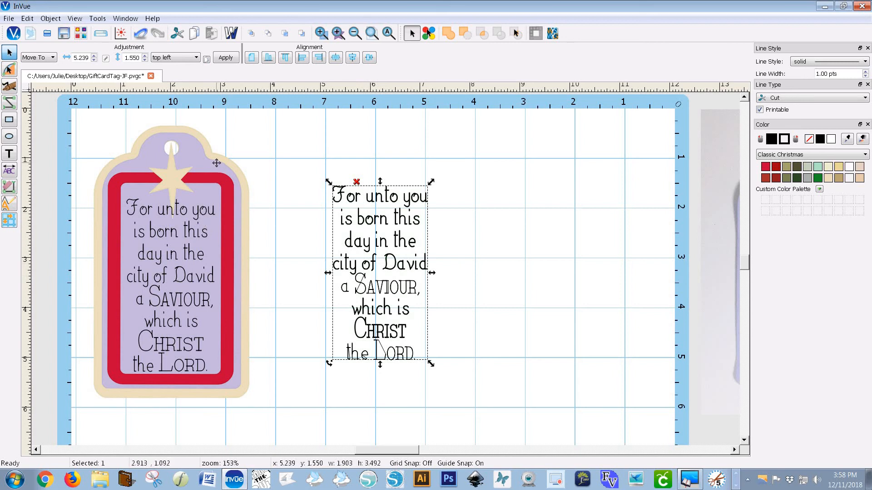
left_click_drag(212, 158, 410, 147)
left_click_drag(495, 400, 278, 107)
left_click(353, 60)
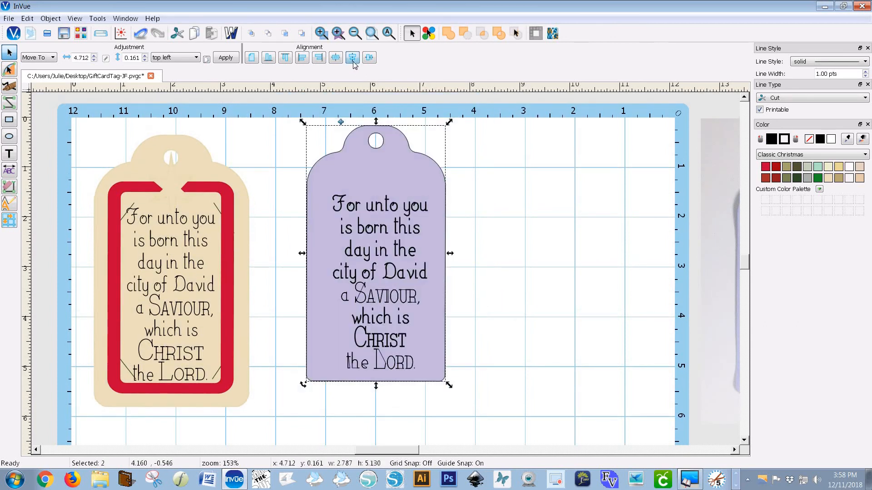
left_click(490, 214)
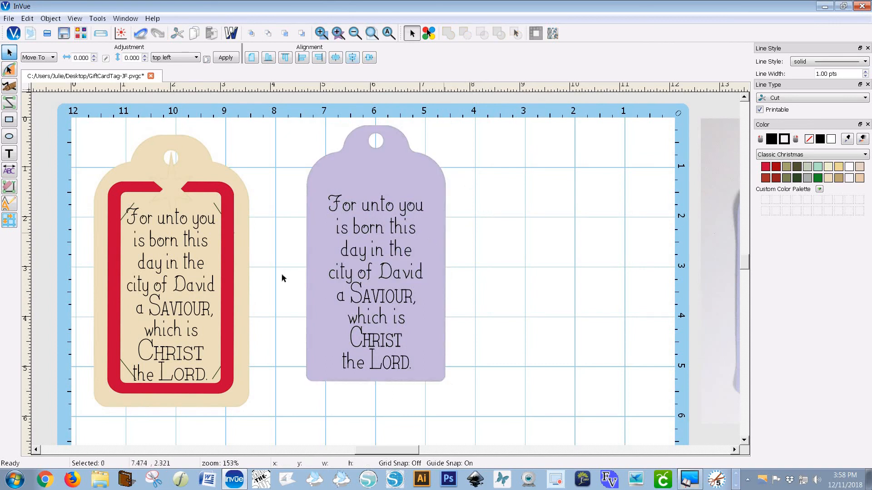
Move the red frame out beside the tag and place the star inside the frame
left_click_drag(227, 302, 588, 293)
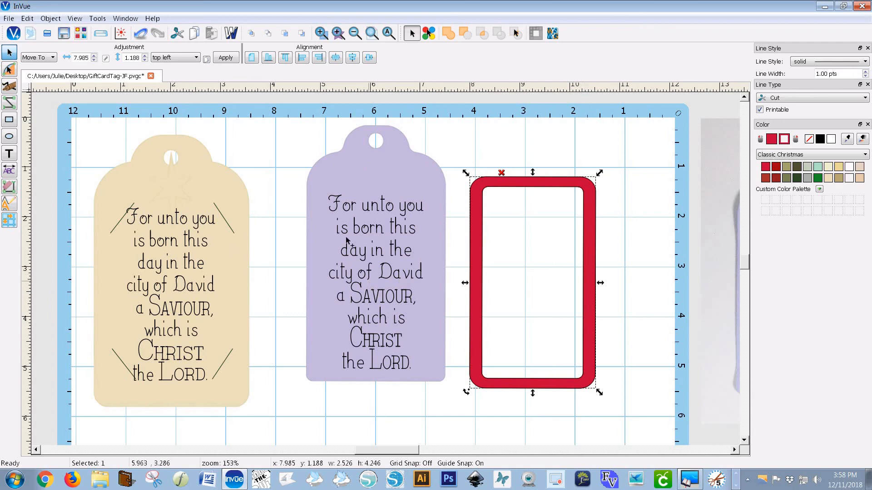
left_click_drag(172, 161, 517, 211)
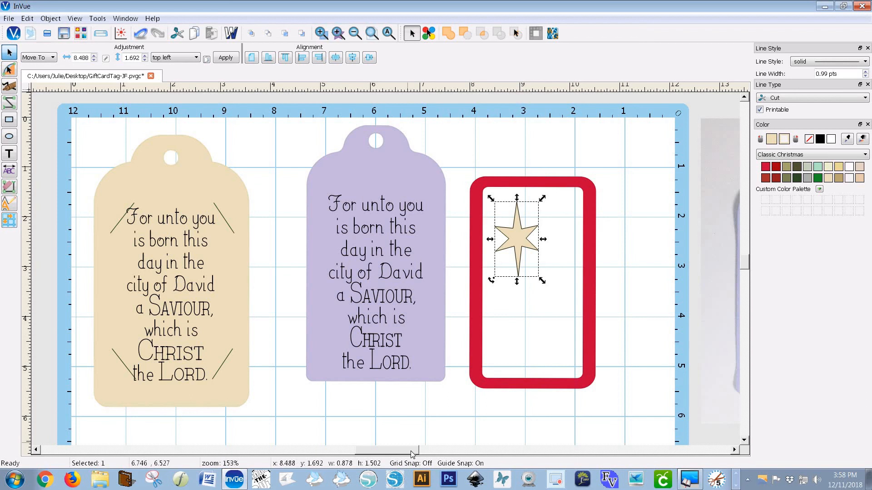
Scroll across the workspace to view the reference photos of the finished gift card tags
left_click_drag(412, 453, 439, 453)
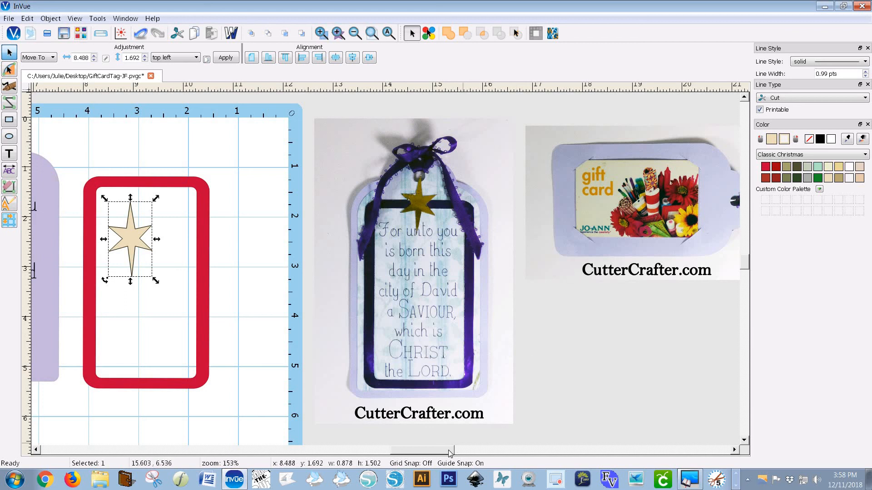
mouse_move(448, 451)
left_mouse_down()
mouse_move(457, 450)
mouse_move(440, 455)
left_mouse_up()
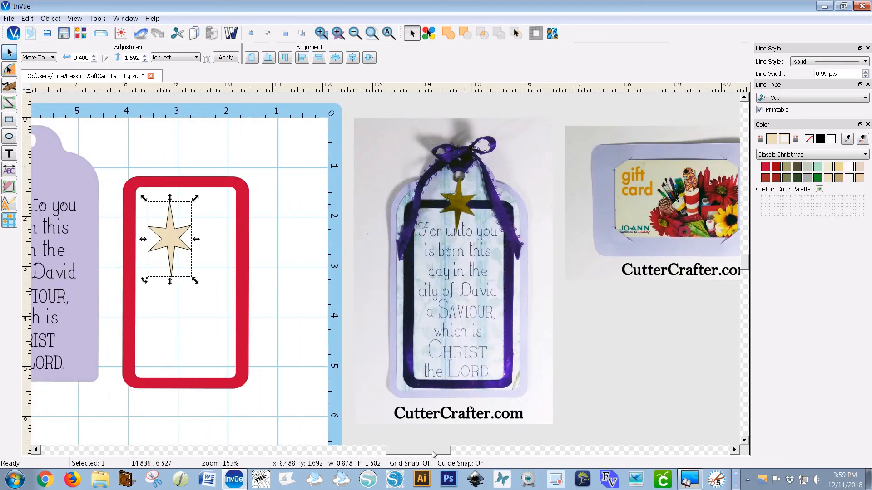
left_click_drag(428, 455, 404, 459)
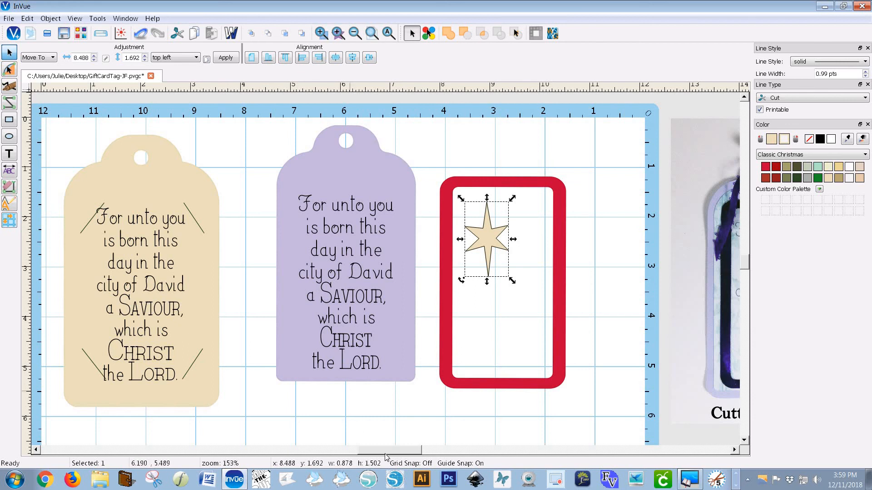
left_click_drag(411, 450, 449, 453)
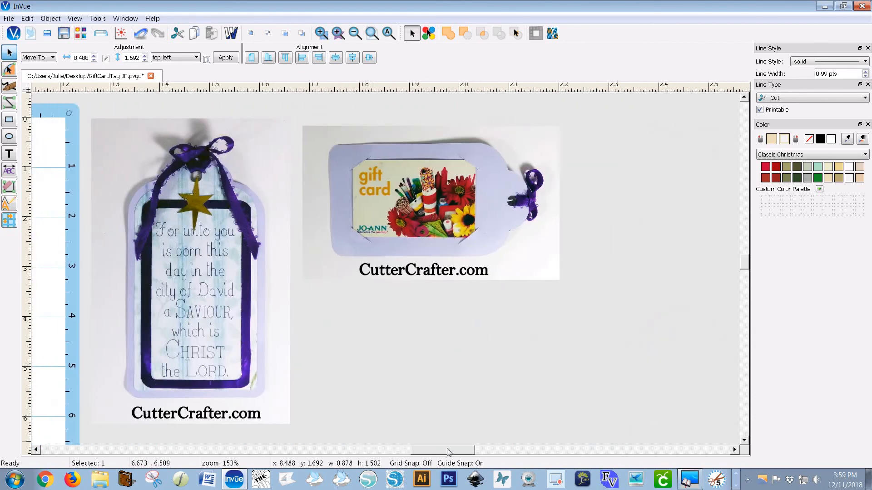